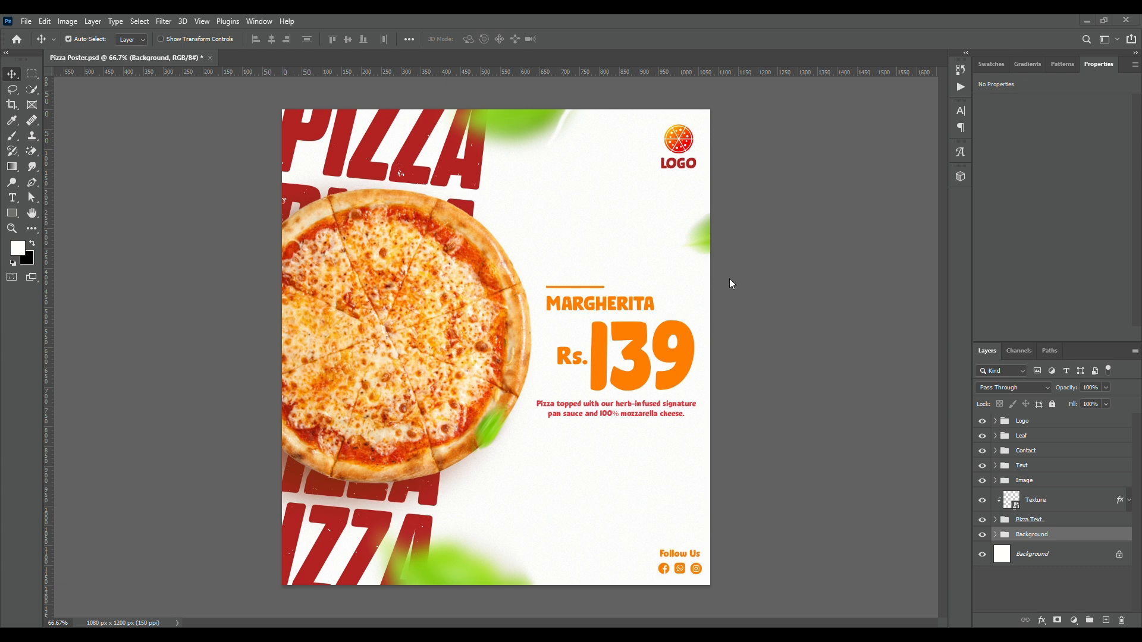
# Create a new 1080 x 1200 pixel RGB document at 150 pixels/inch with a white background
pyautogui.rightClick(269, 58)
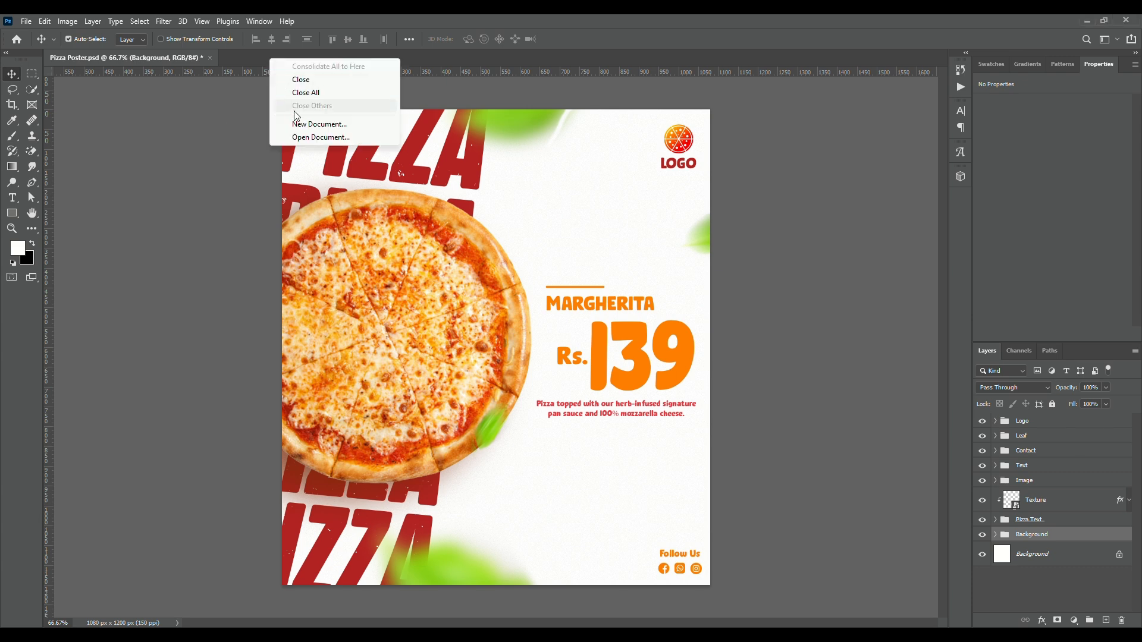
pyautogui.click(300, 122)
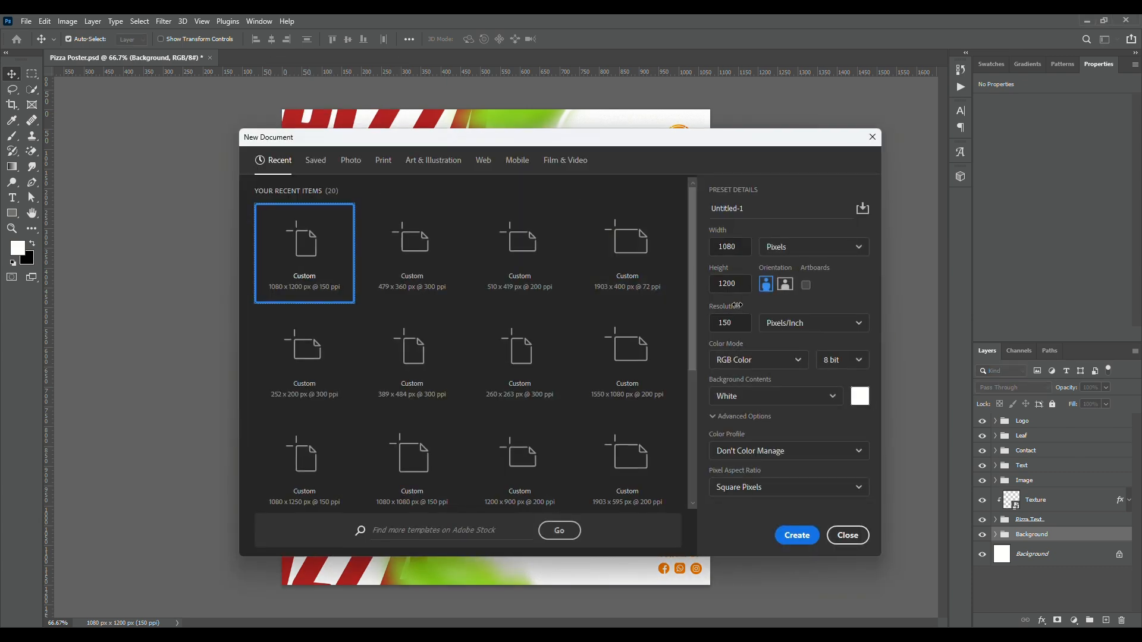
pyautogui.click(735, 247)
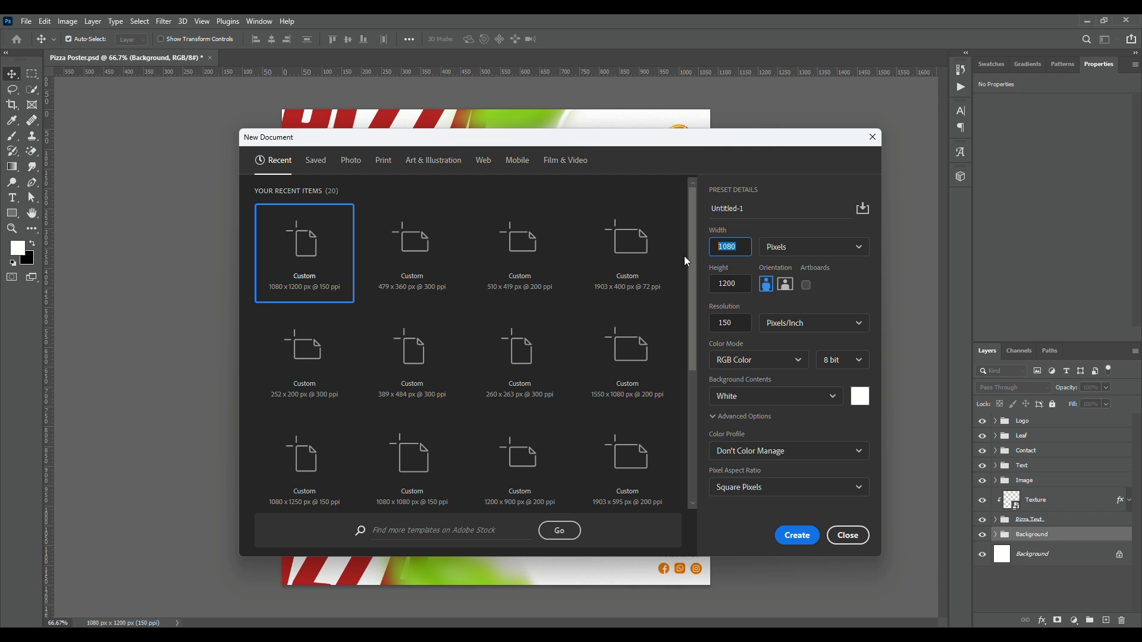
pyautogui.click(734, 283)
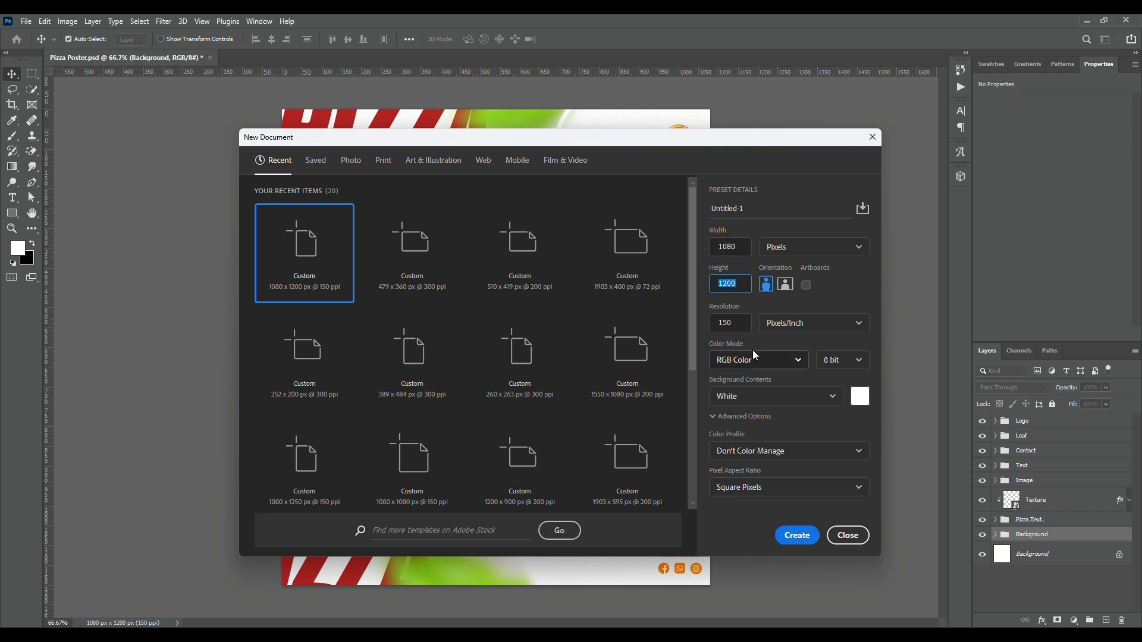
pyautogui.click(804, 537)
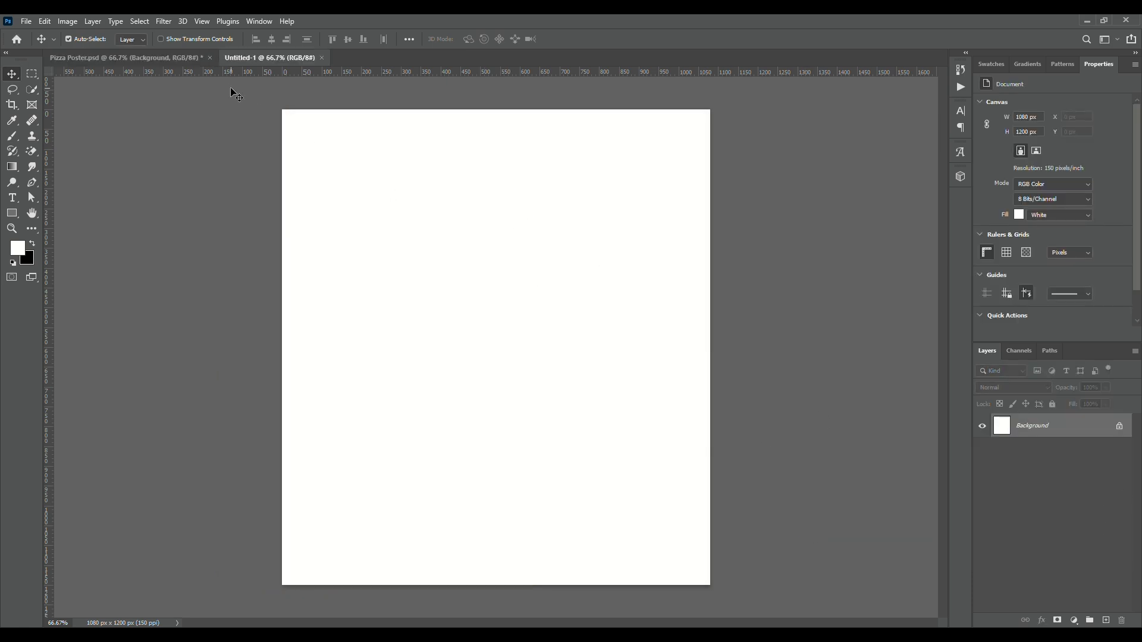
# Add a guide layout with 20 px margins on all four sides of the canvas and lock the guides
pyautogui.click(201, 21)
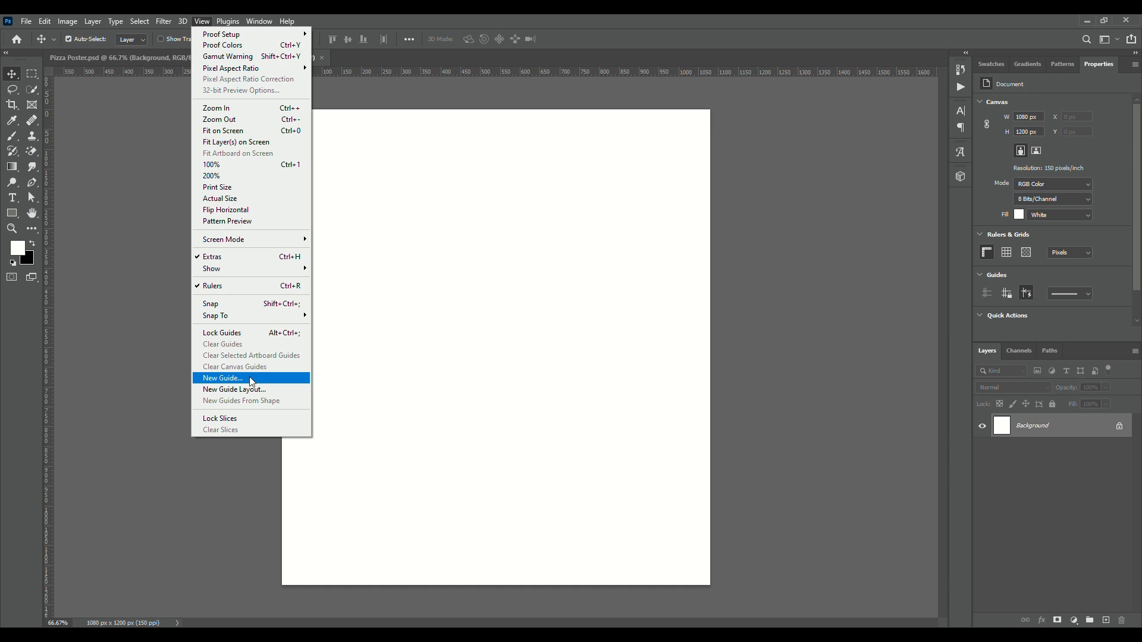
pyautogui.click(246, 390)
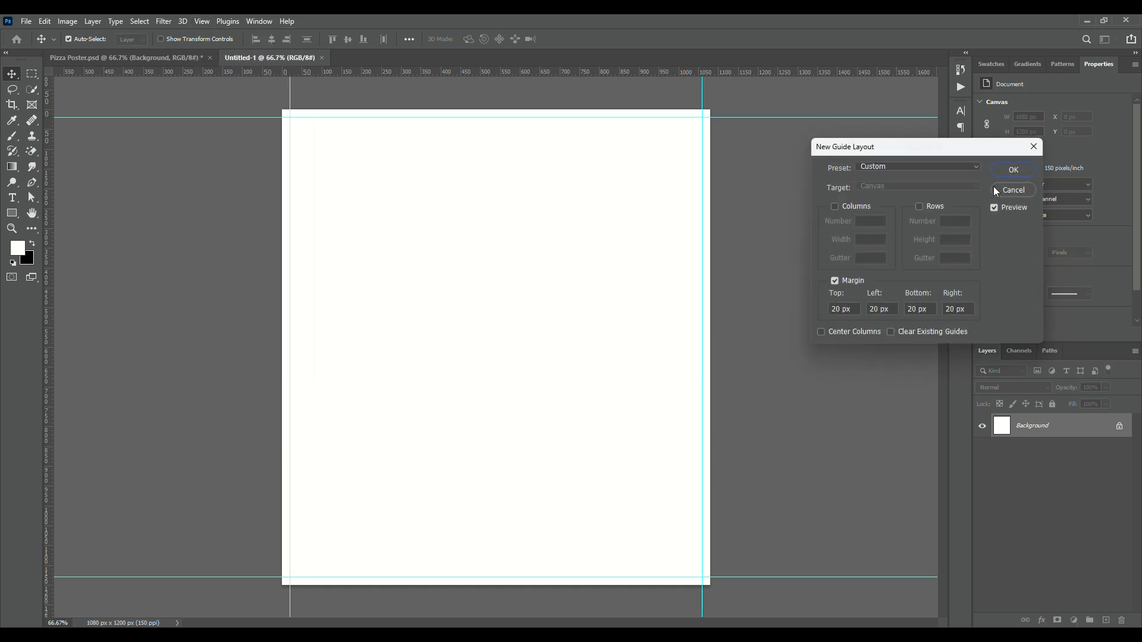
pyautogui.click(1016, 170)
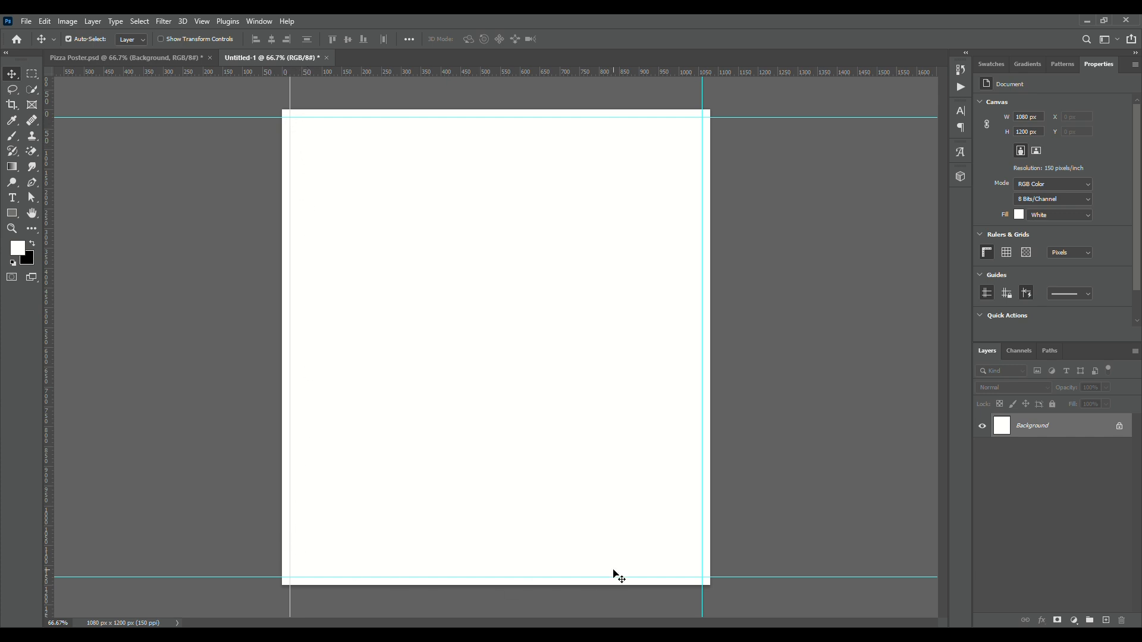
pyautogui.click(202, 21)
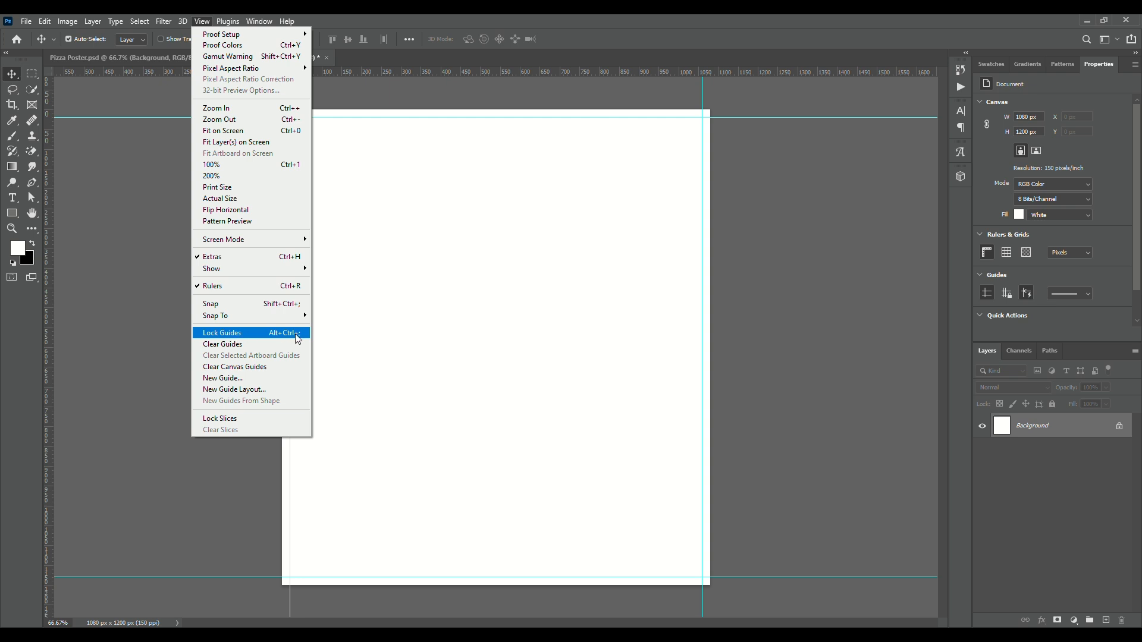
pyautogui.click(235, 338)
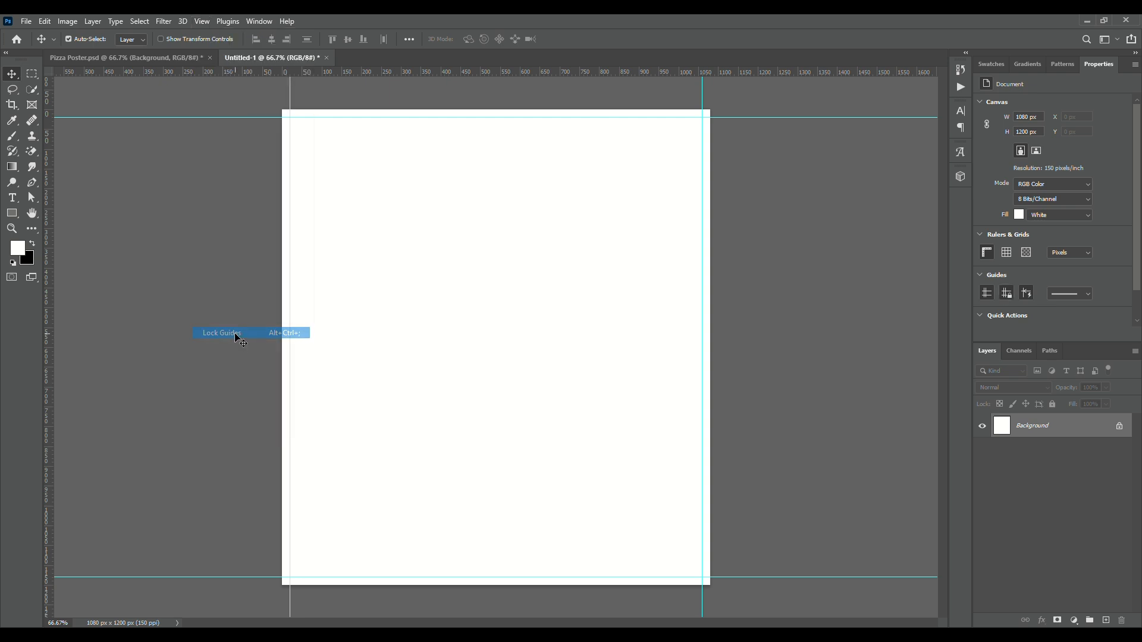
# Add a solid color fill layer in white (ffffff) above the background
pyautogui.click(1083, 616)
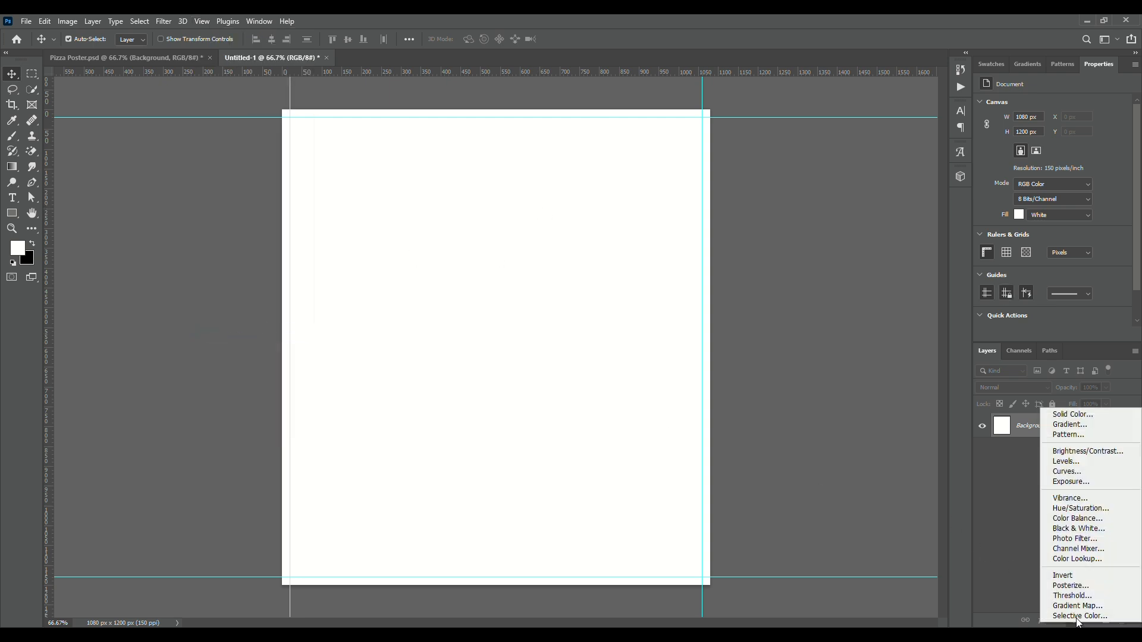
pyautogui.press('Escape')
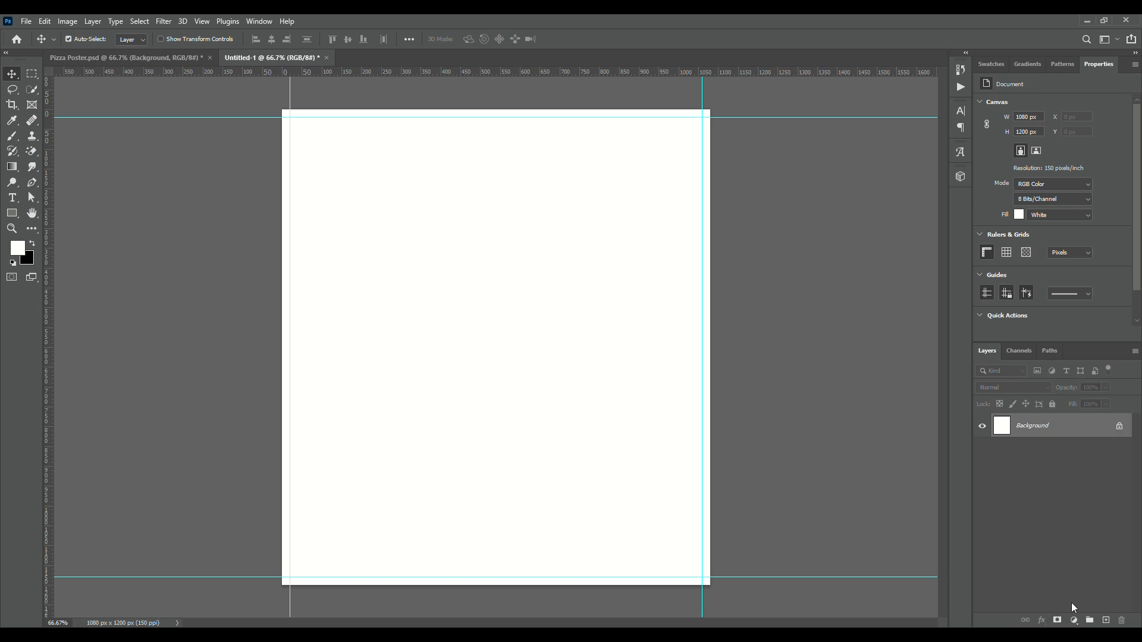
pyautogui.click(1074, 620)
pyautogui.click(1064, 409)
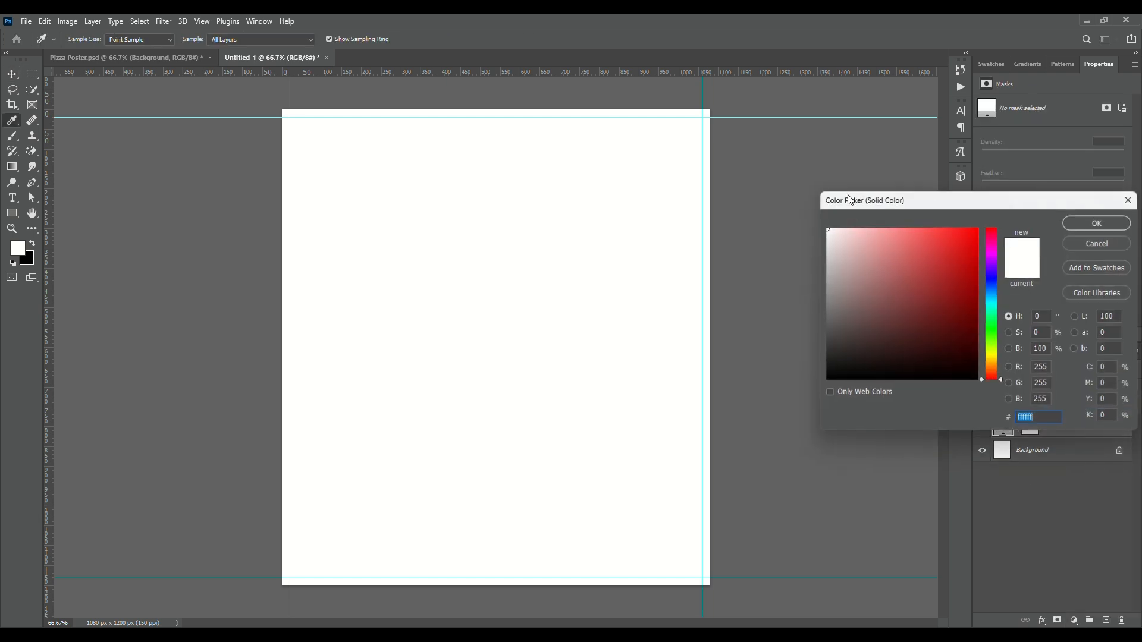
pyautogui.click(1067, 223)
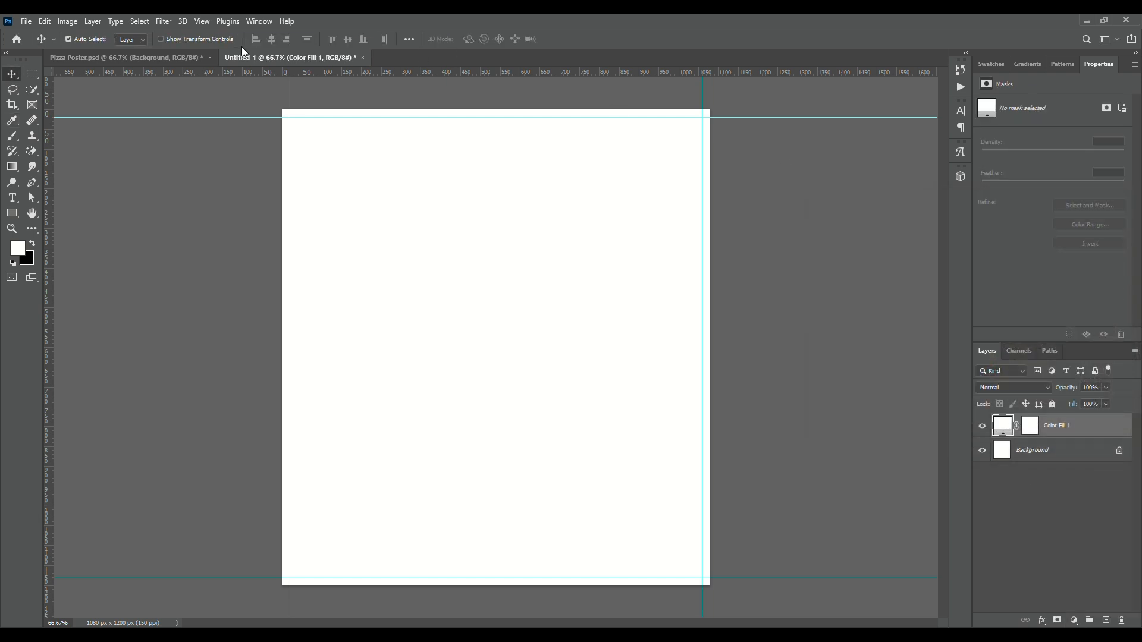
# Convert the fill layer to a smart object and apply Add Noise at 6%, Uniform and Monochromatic
pyautogui.click(170, 25)
pyautogui.moveTo(185, 207)
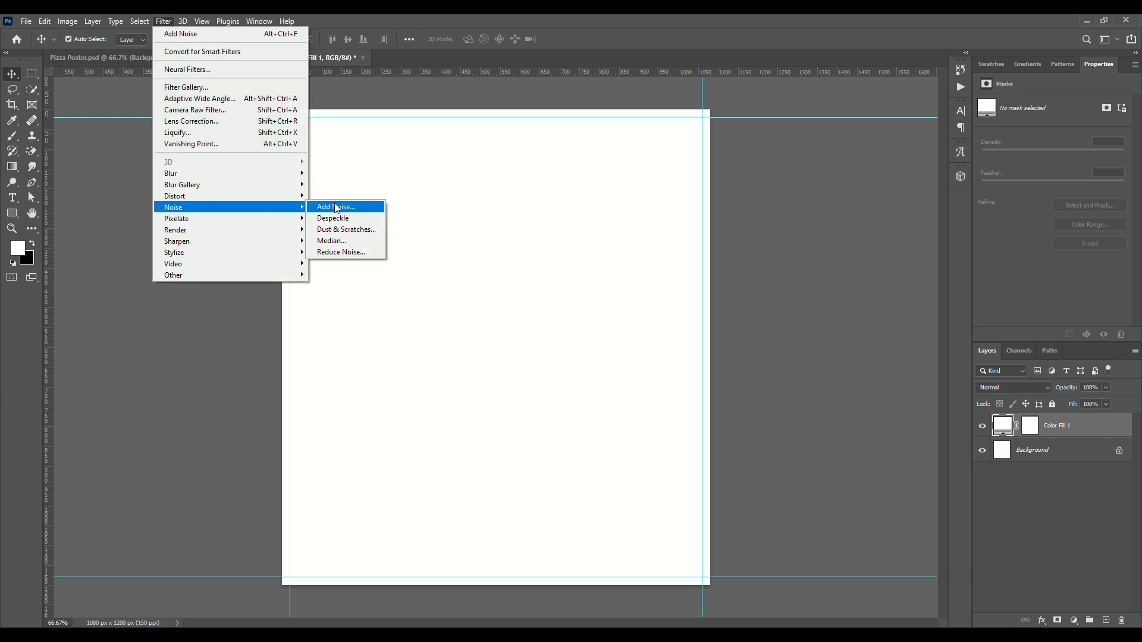
pyautogui.click(336, 207)
pyautogui.click(568, 249)
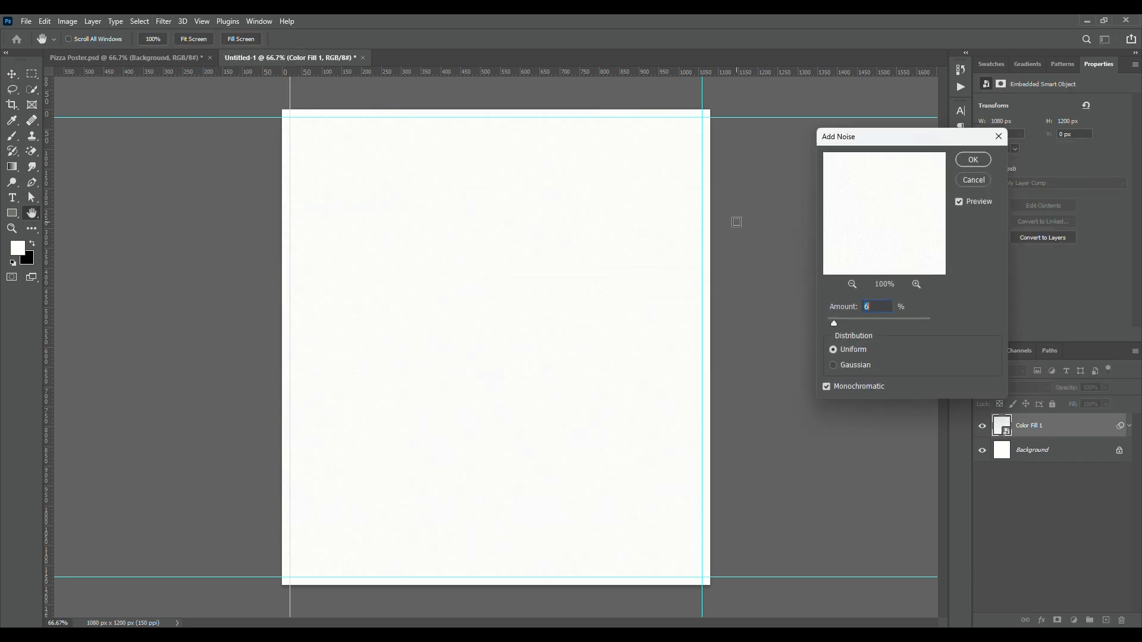
pyautogui.click(976, 159)
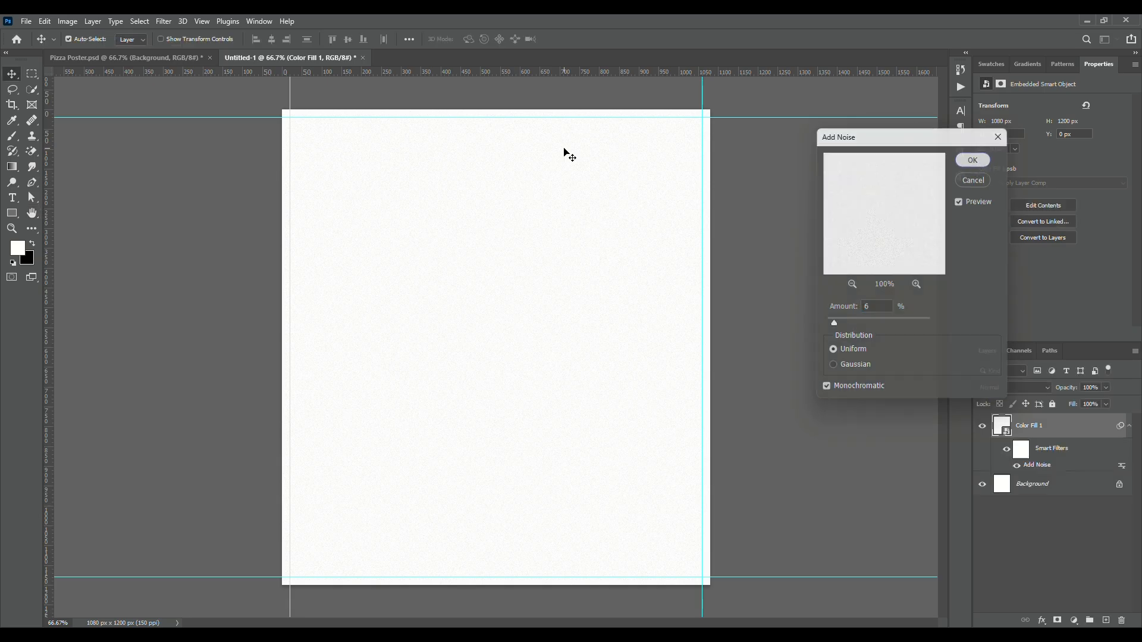
# Inspect the font and color of the red PIZZA text in the Pizza Poster.psd reference document
pyautogui.click(149, 60)
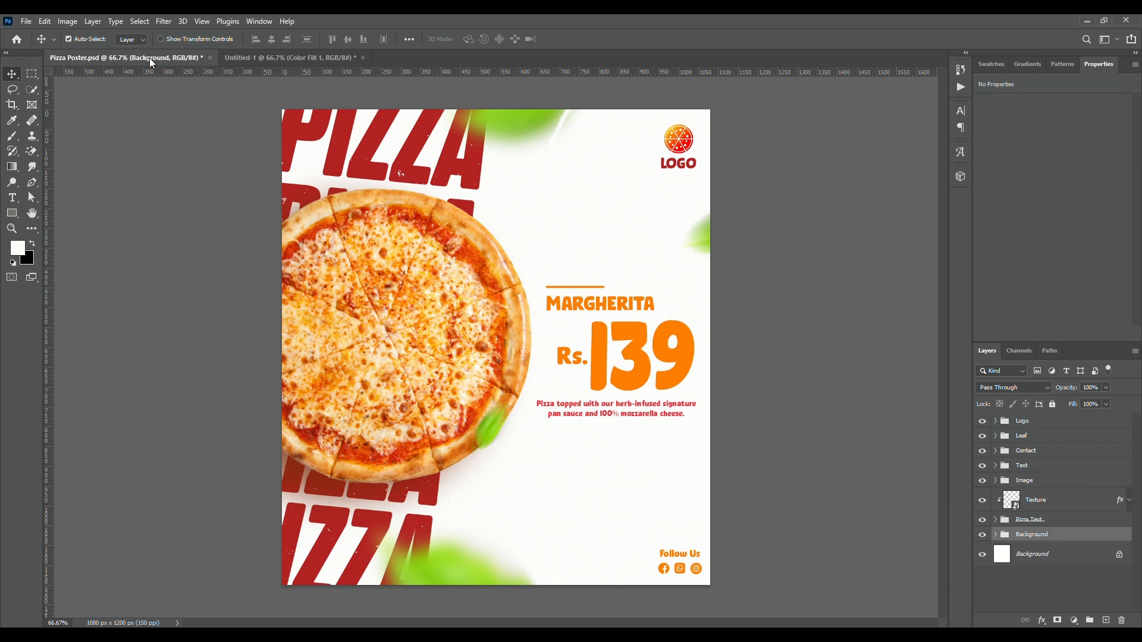
pyautogui.click(379, 534)
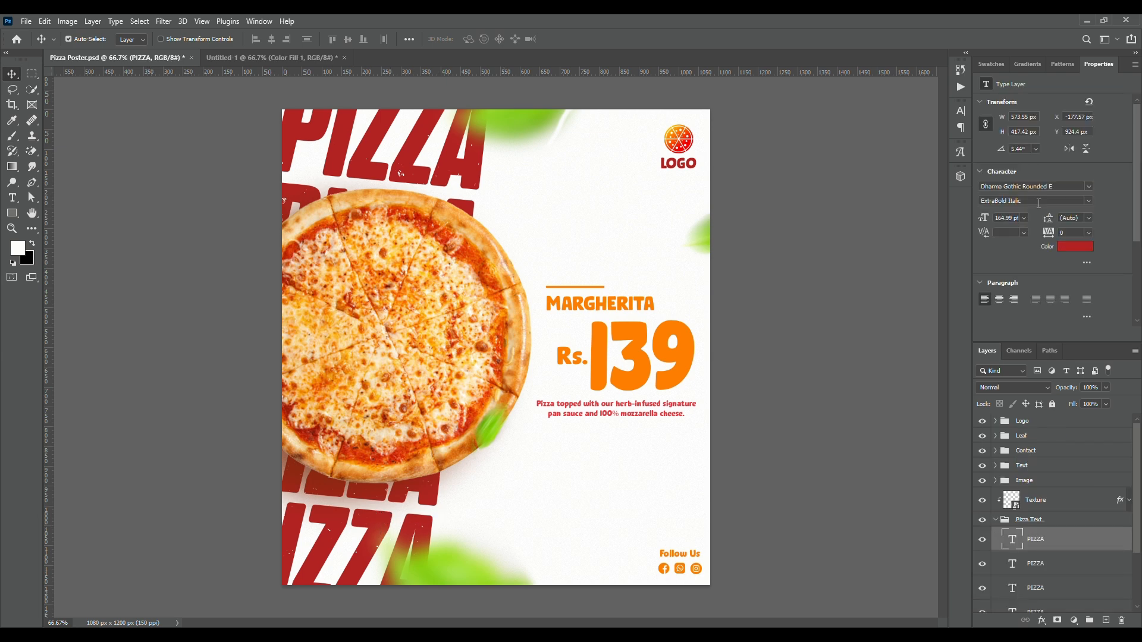
pyautogui.click(1056, 186)
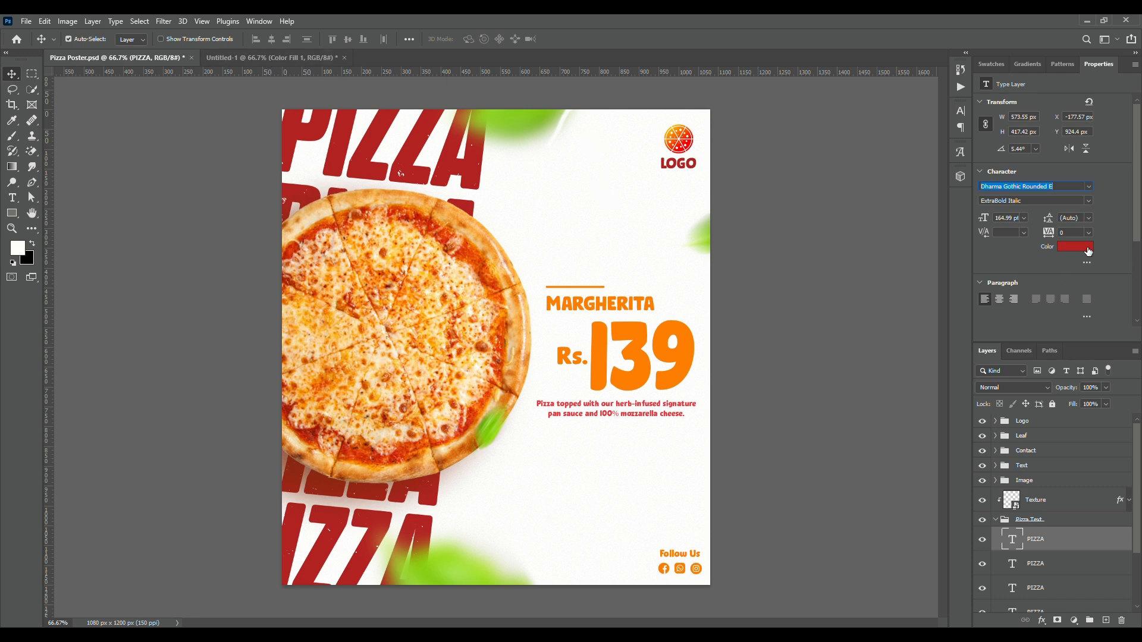
pyautogui.click(1070, 251)
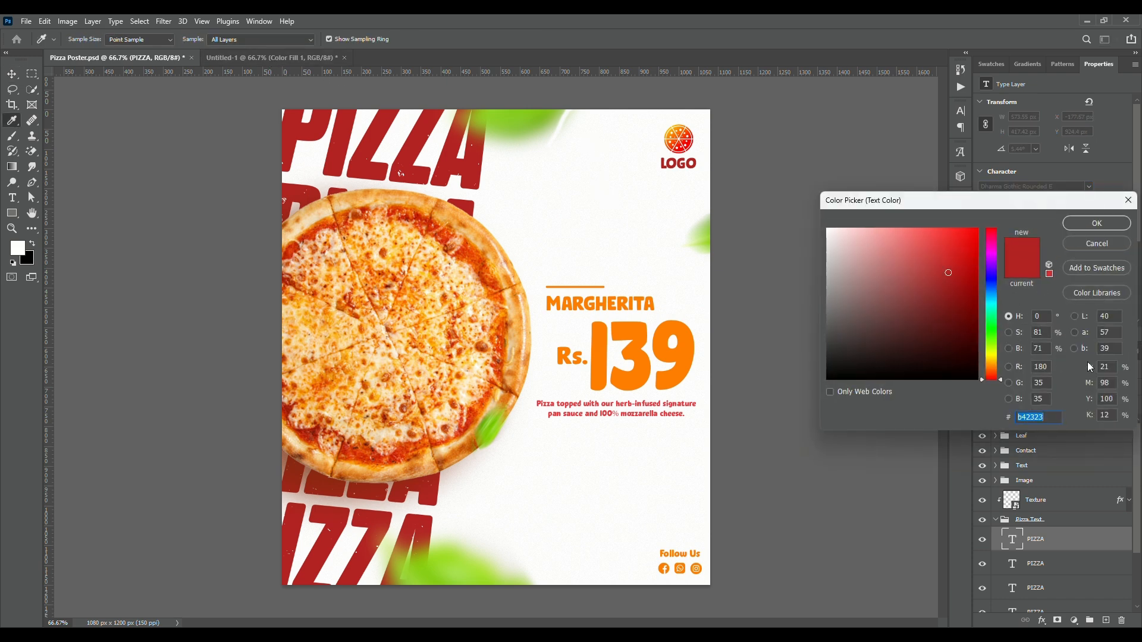
pyautogui.click(1104, 229)
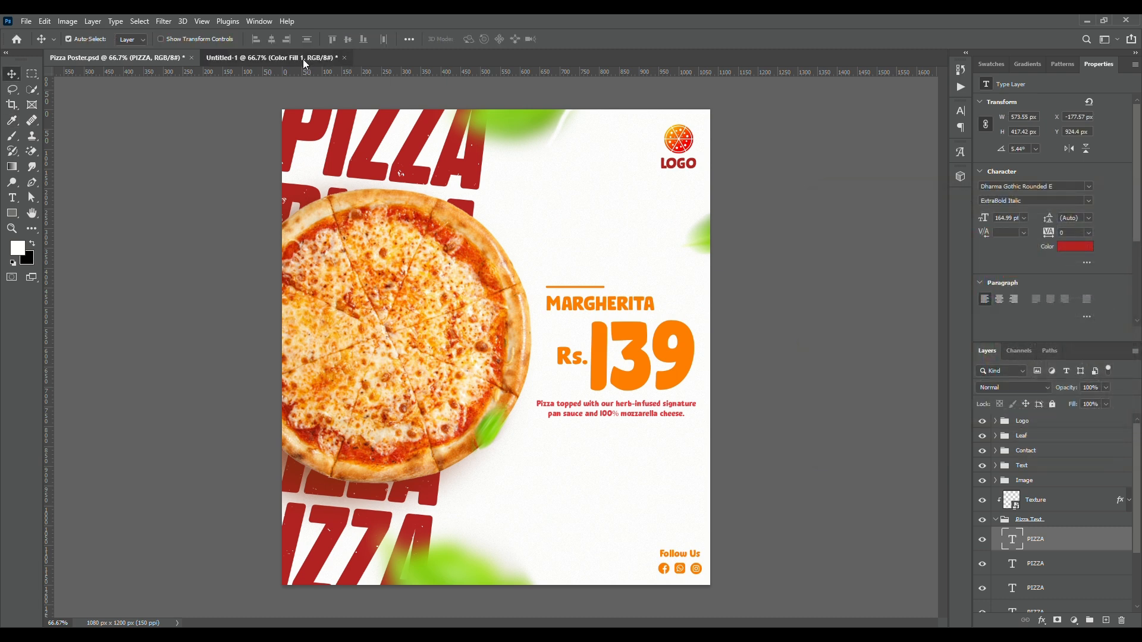
# In the new document, add the text PIZZA in red Dharma Gothic Rounded E ExtraBold Italic
pyautogui.click(302, 58)
pyautogui.press('t')
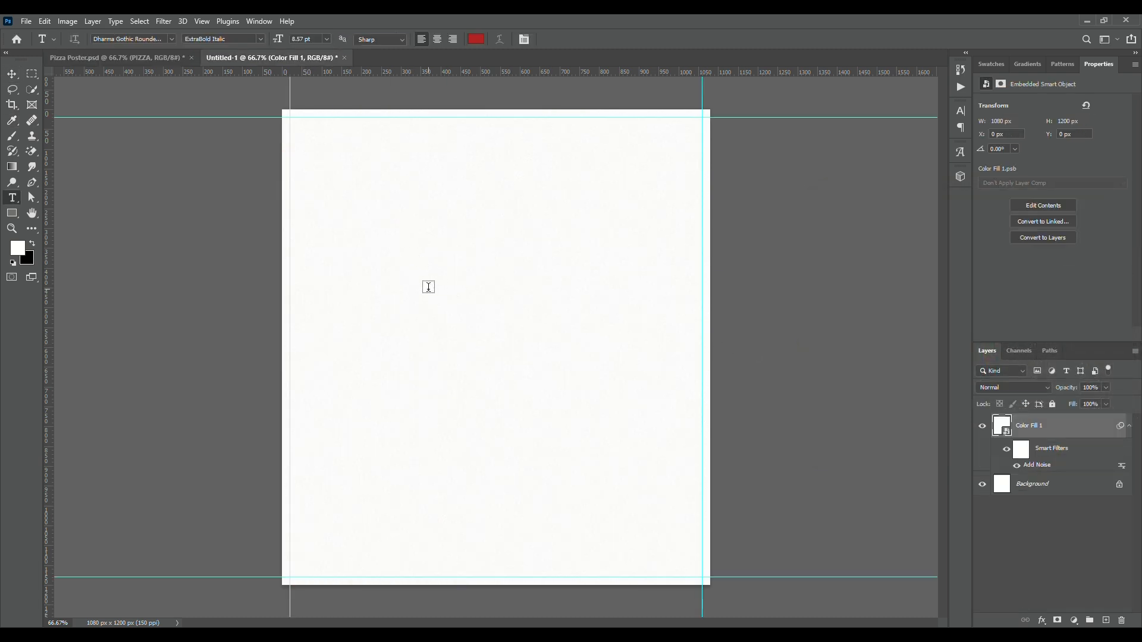
pyautogui.click(424, 277)
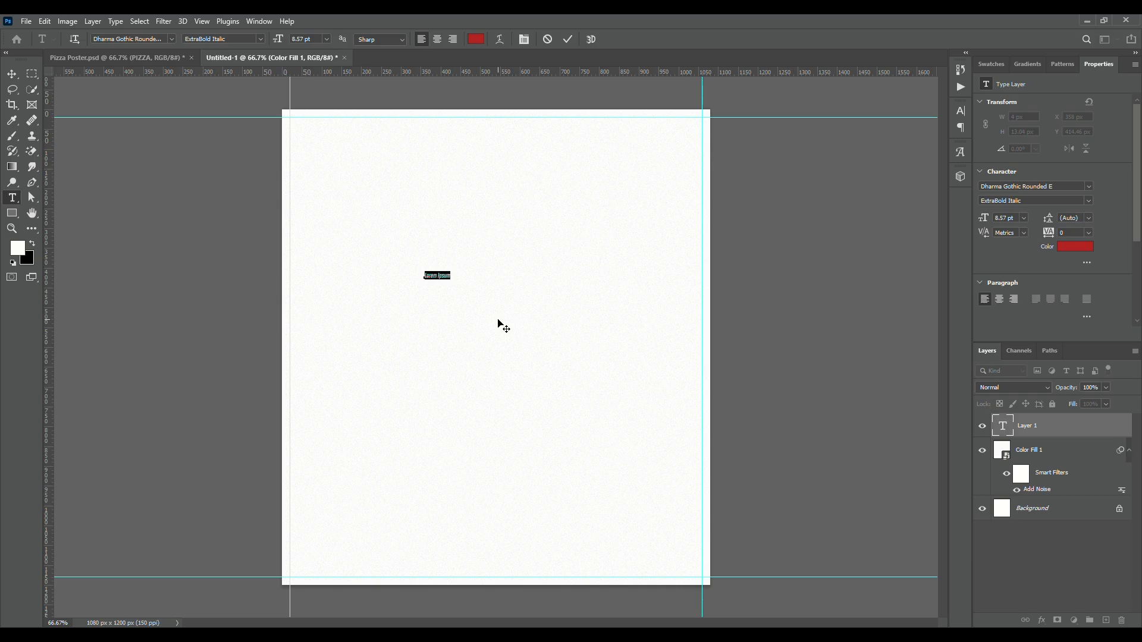
pyautogui.write('P')
pyautogui.click(498, 314)
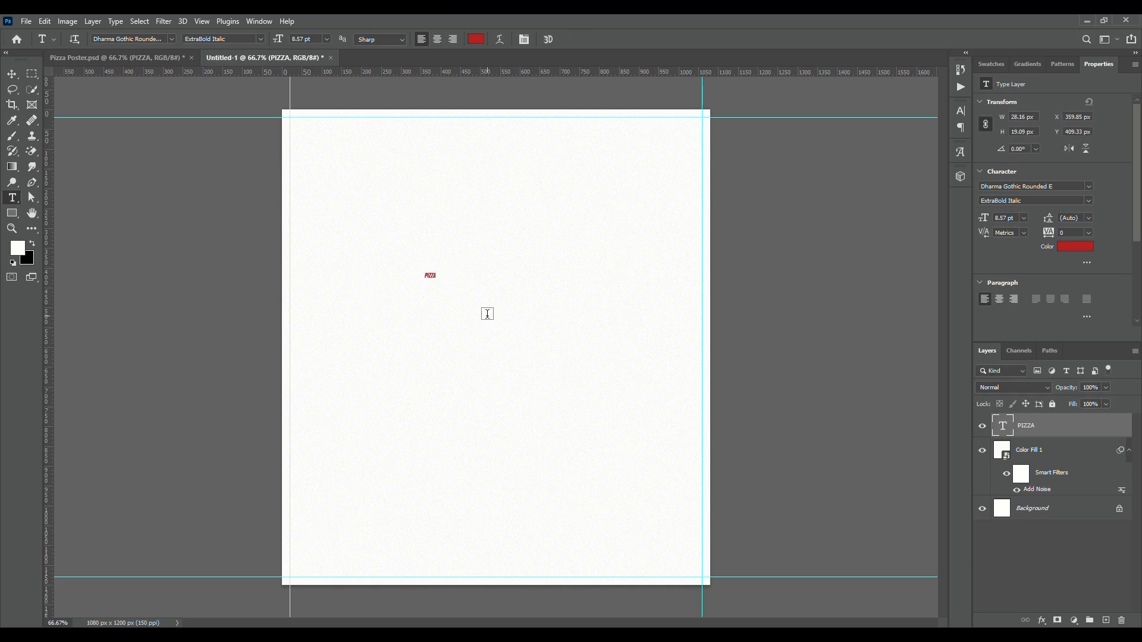
# Enlarge the PIZZA text to about 172 pt, rotate it about 4°, and place it in the canvas's upper-left corner
pyautogui.press('v')
pyautogui.hotkey('ctrl', 't')
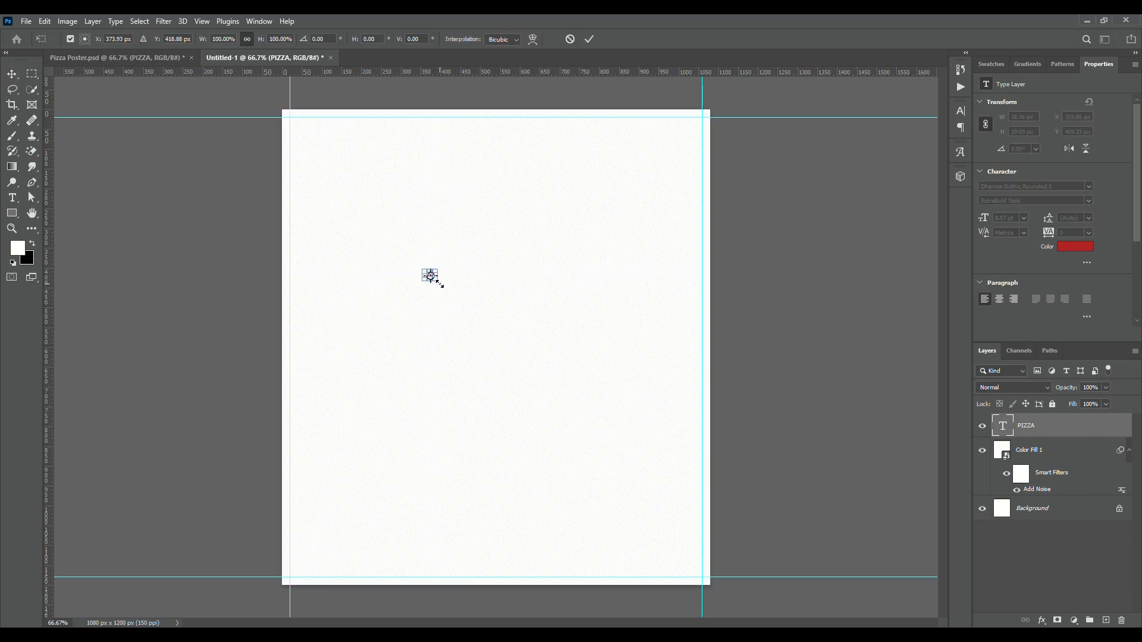
pyautogui.moveTo(439, 282); pyautogui.dragTo(535, 345)
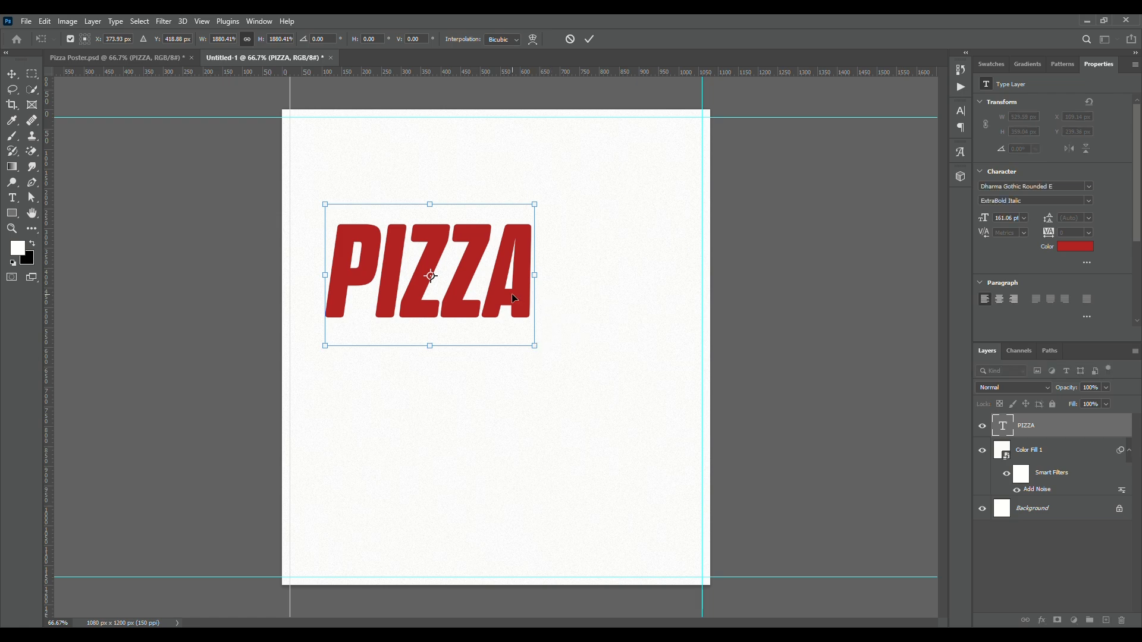
pyautogui.moveTo(509, 303); pyautogui.dragTo(511, 192)
pyautogui.moveTo(476, 238); pyautogui.dragTo(492, 244)
pyautogui.moveTo(452, 172); pyautogui.dragTo(461, 188)
pyautogui.press('Return')
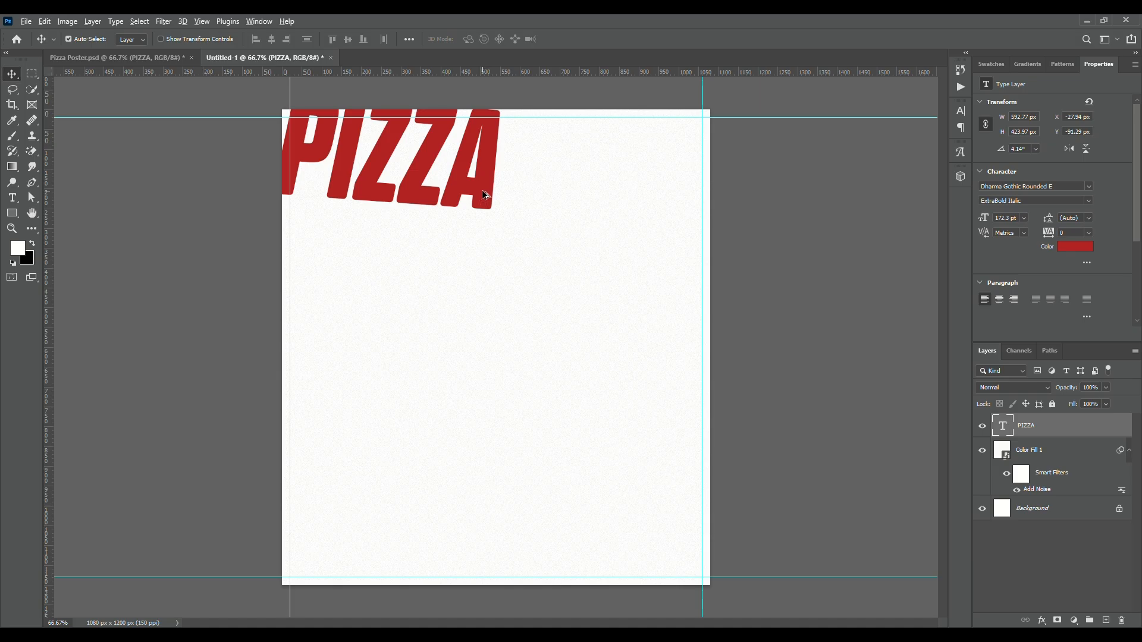
# Duplicate the PIZZA text four times in a slanted column down the canvas's left side, and shift all five layers slightly up and right
pyautogui.moveTo(483, 195); pyautogui.dragTo(416, 618)
pyautogui.hotkey('alt', 'shift')
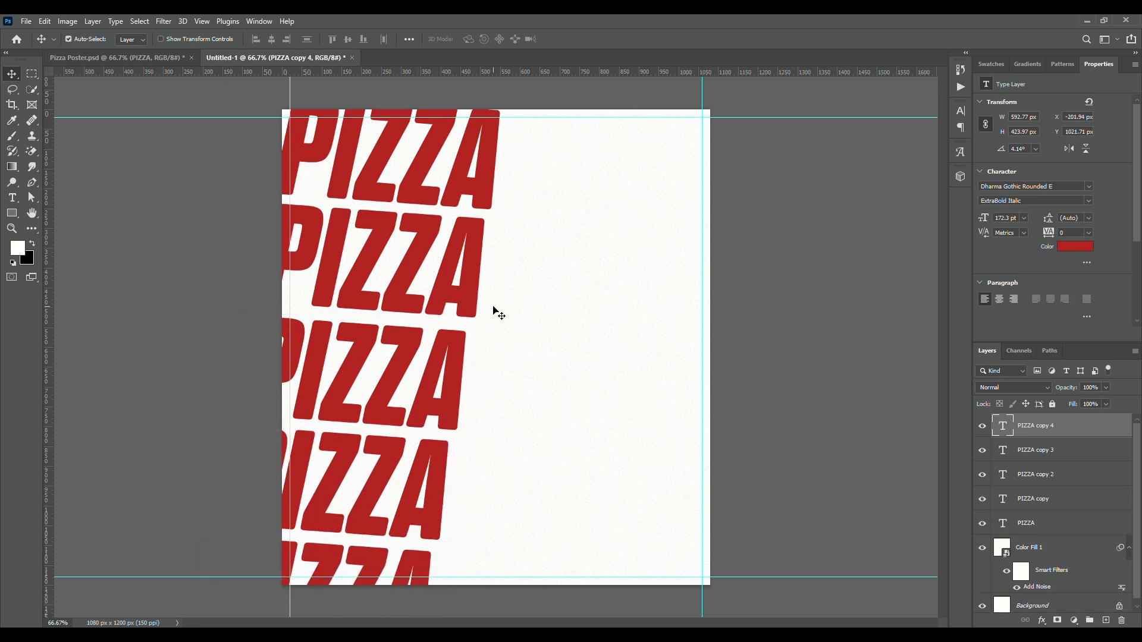
pyautogui.keyDown('shift'); pyautogui.click(1044, 523); pyautogui.keyUp('shift')
pyautogui.hotkey('ctrl', 't')
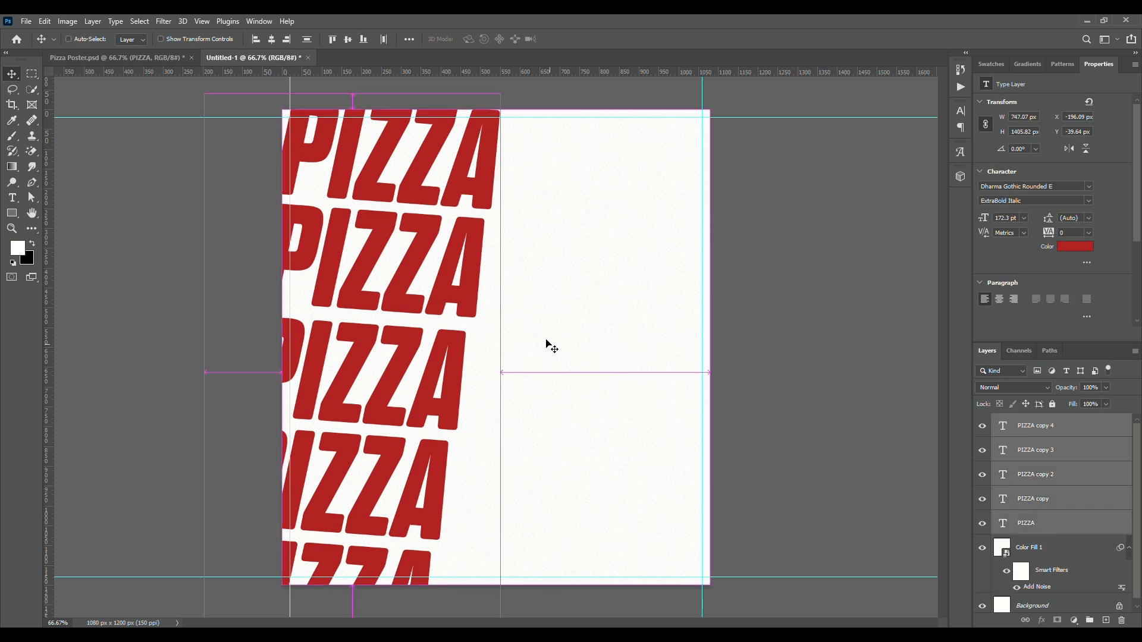
pyautogui.moveTo(446, 250); pyautogui.dragTo(450, 243)
pyautogui.press('Return')
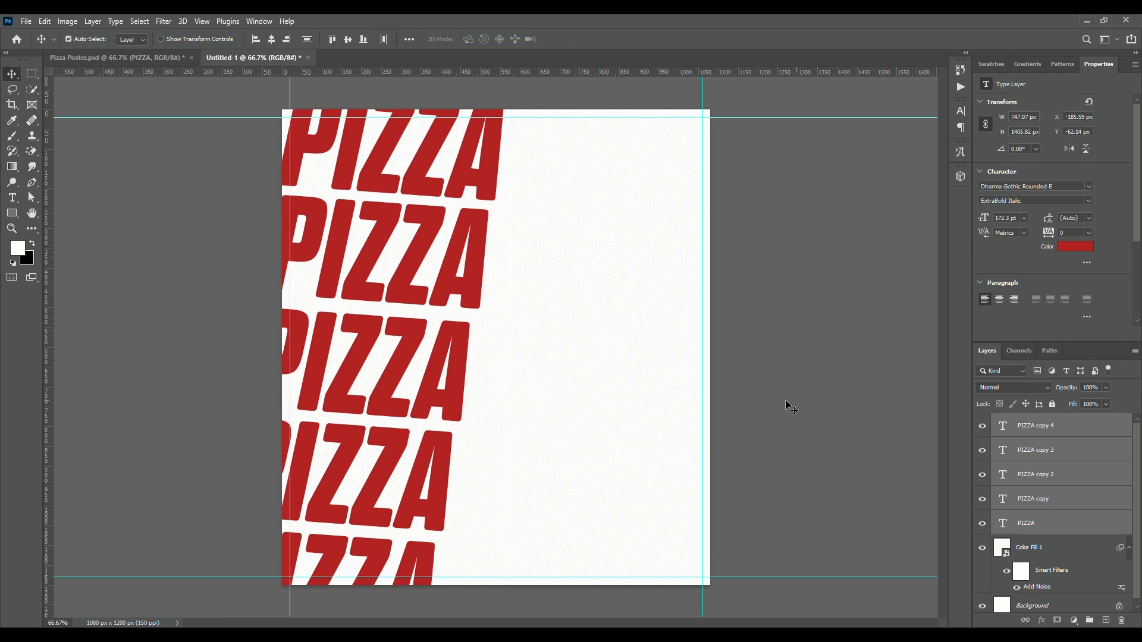
# Group the five PIZZA text layers and name the group Text
pyautogui.hotkey('ctrl', 'g')
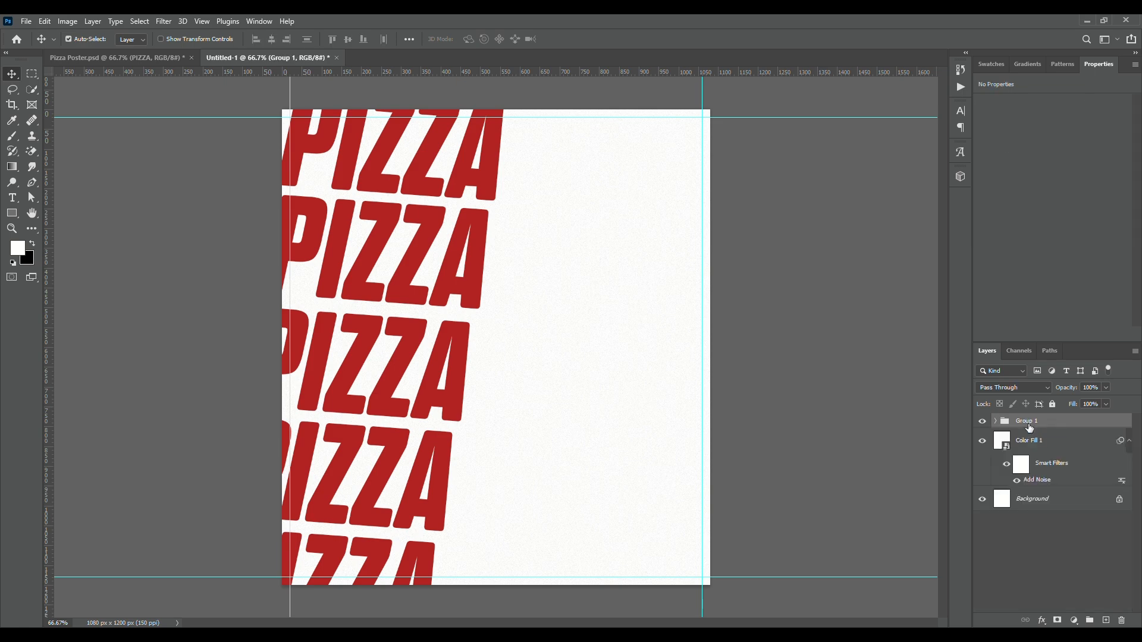
pyautogui.doubleClick(1029, 421)
pyautogui.write('Text')
pyautogui.press('Return')
# Put the noise-textured fill layer in its own group named BG and collapse it
pyautogui.click(1129, 443)
pyautogui.click(1059, 448)
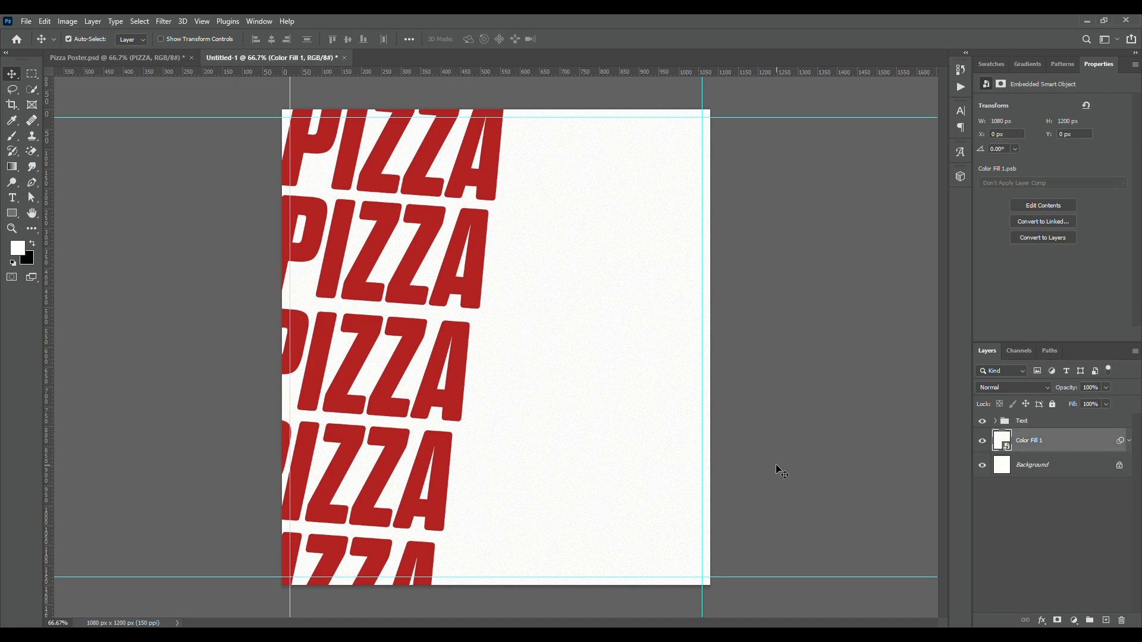
pyautogui.hotkey('ctrl', 'g')
pyautogui.doubleClick(1028, 435)
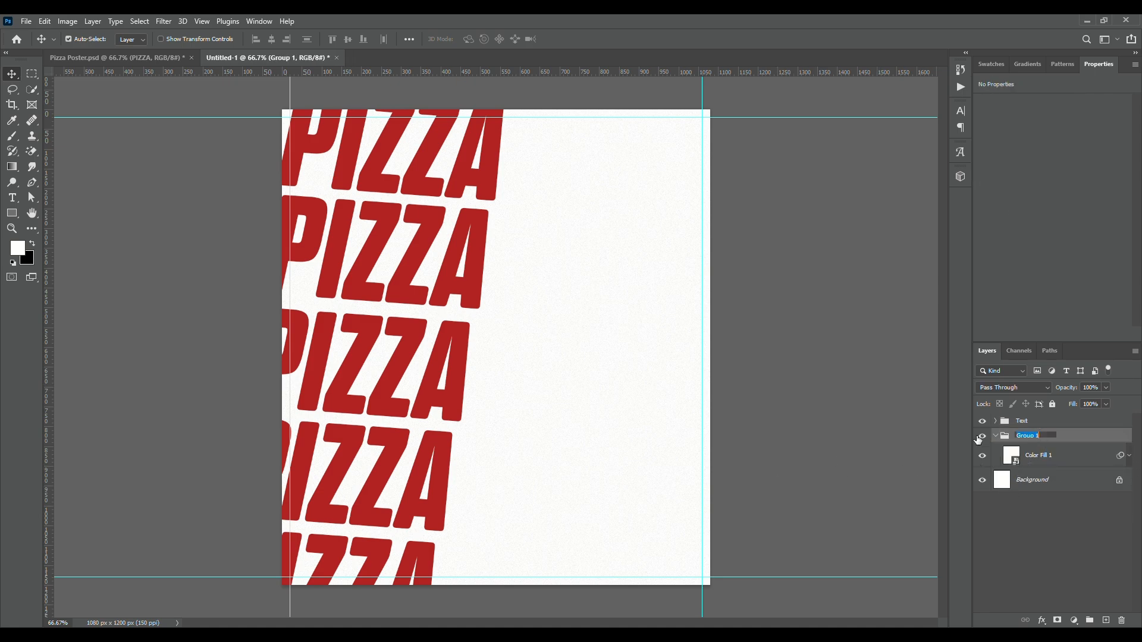
pyautogui.write('BG')
pyautogui.press('Return')
pyautogui.click(996, 436)
# Copy the Texture layer from Pizza Poster.psd into the new document above the Text group and clip it to that group
pyautogui.click(1031, 422)
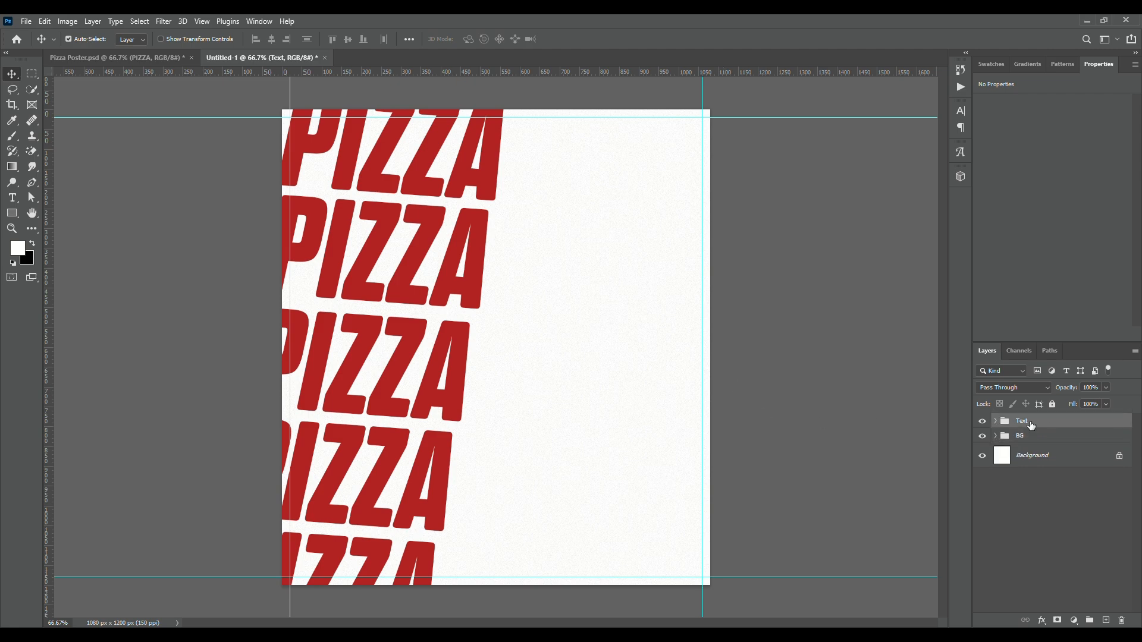
pyautogui.click(143, 57)
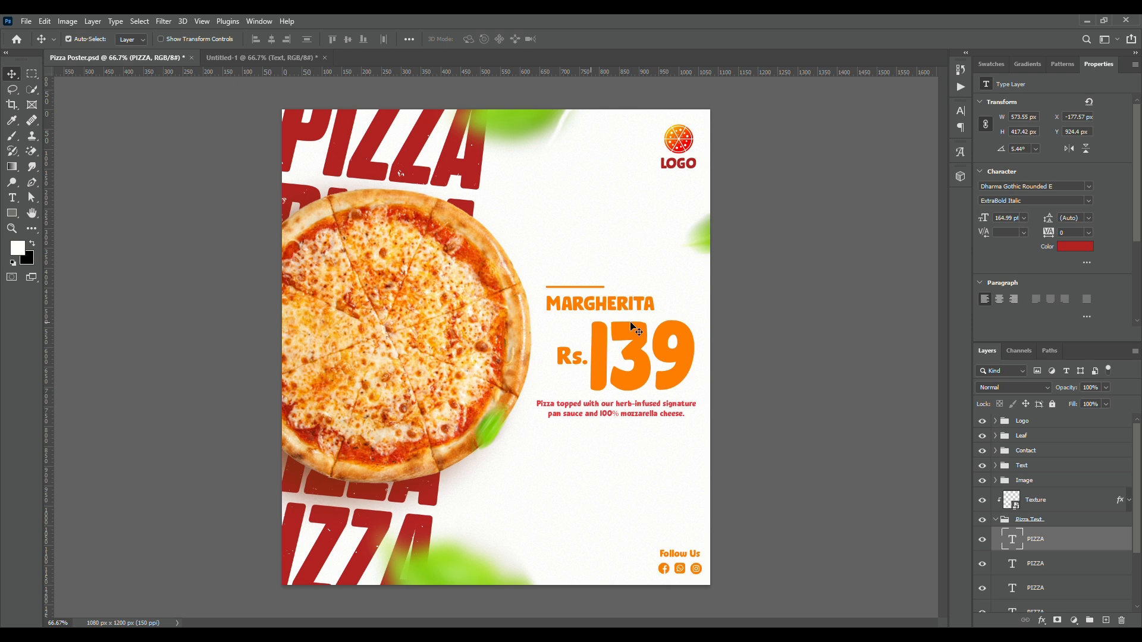
pyautogui.click(1049, 505)
pyautogui.moveTo(1048, 505); pyautogui.dragTo(389, 278)
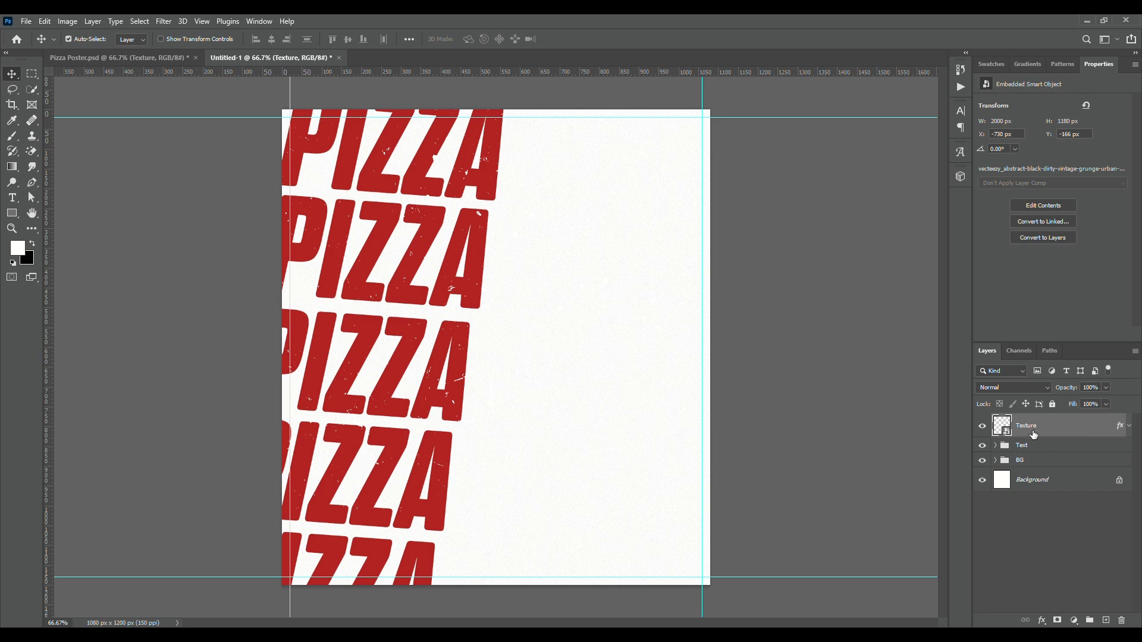
pyautogui.moveTo(1037, 444); pyautogui.dragTo(1042, 433)
pyautogui.rightClick(1042, 434)
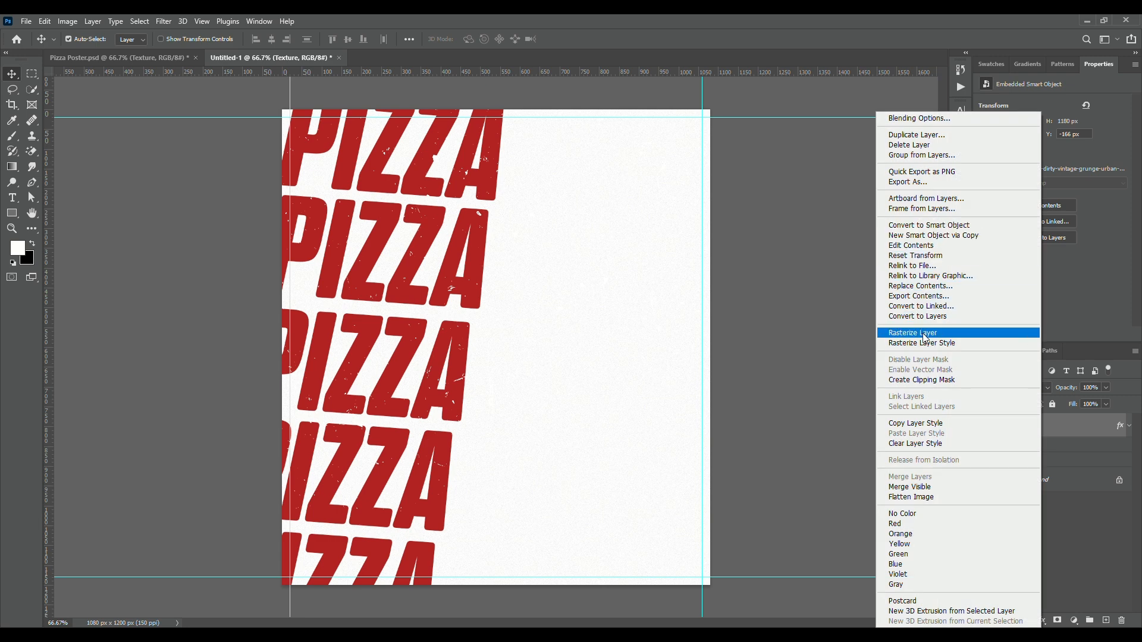
pyautogui.click(921, 380)
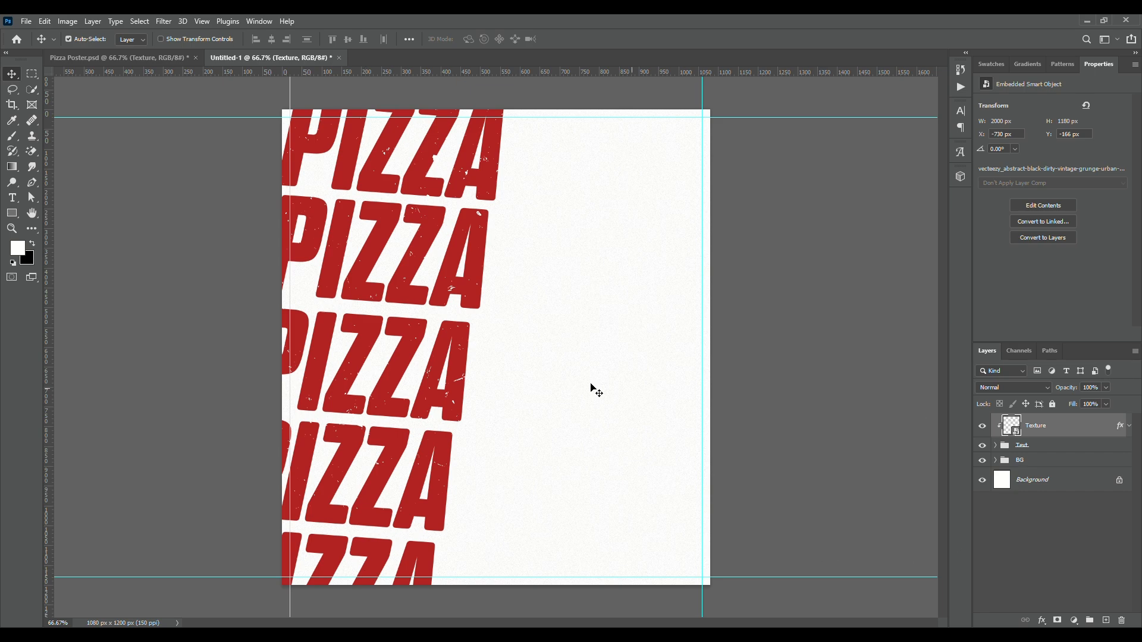
# Enlarge the Texture layer to about 2115 × 1249 px and shift it left and down so the grunge covers the PIZZA text
pyautogui.hotkey('ctrl', 't')
pyautogui.moveTo(445, 302); pyautogui.dragTo(436, 382)
pyautogui.scroll(-5, 436, 381)
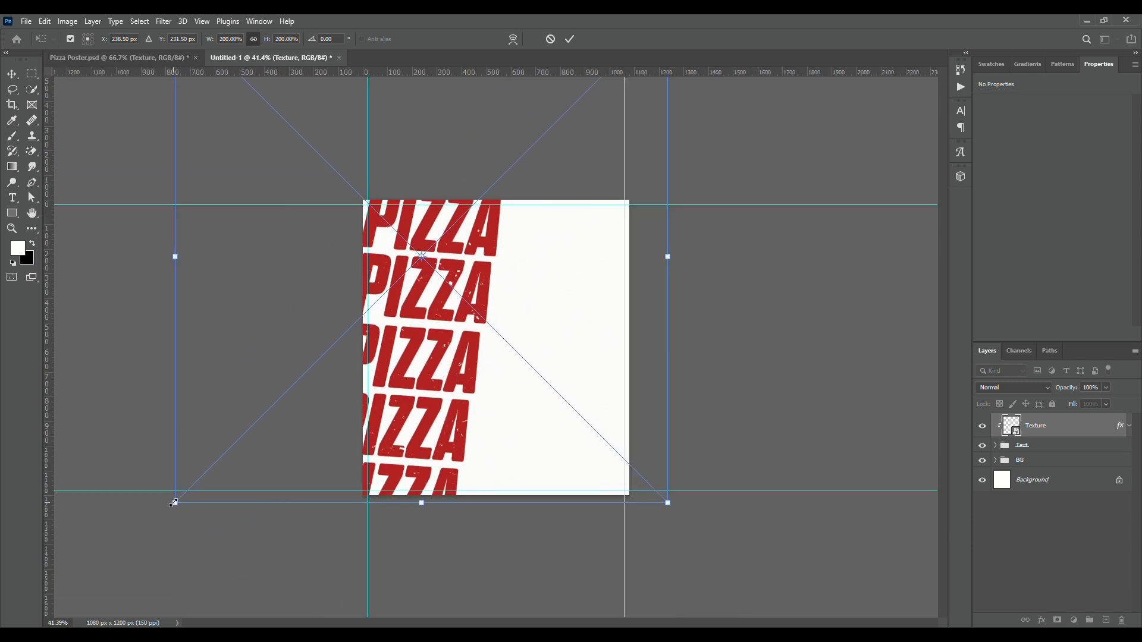
pyautogui.moveTo(174, 503); pyautogui.dragTo(145, 530)
pyautogui.moveTo(396, 412); pyautogui.dragTo(389, 383)
pyautogui.press('Return')
pyautogui.scroll(3, 564, 379)
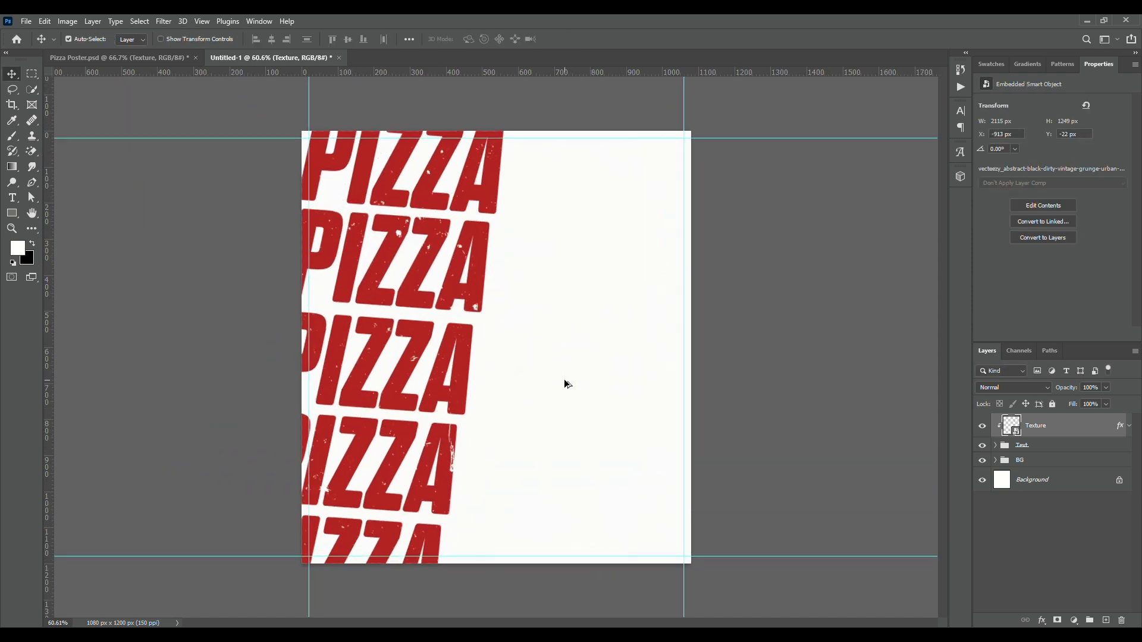
pyautogui.scroll(1, 564, 380)
# Copy the Logo group from Pizza Poster.psd into the new document and place it in the canvas's upper-right corner within the guides
pyautogui.click(167, 52)
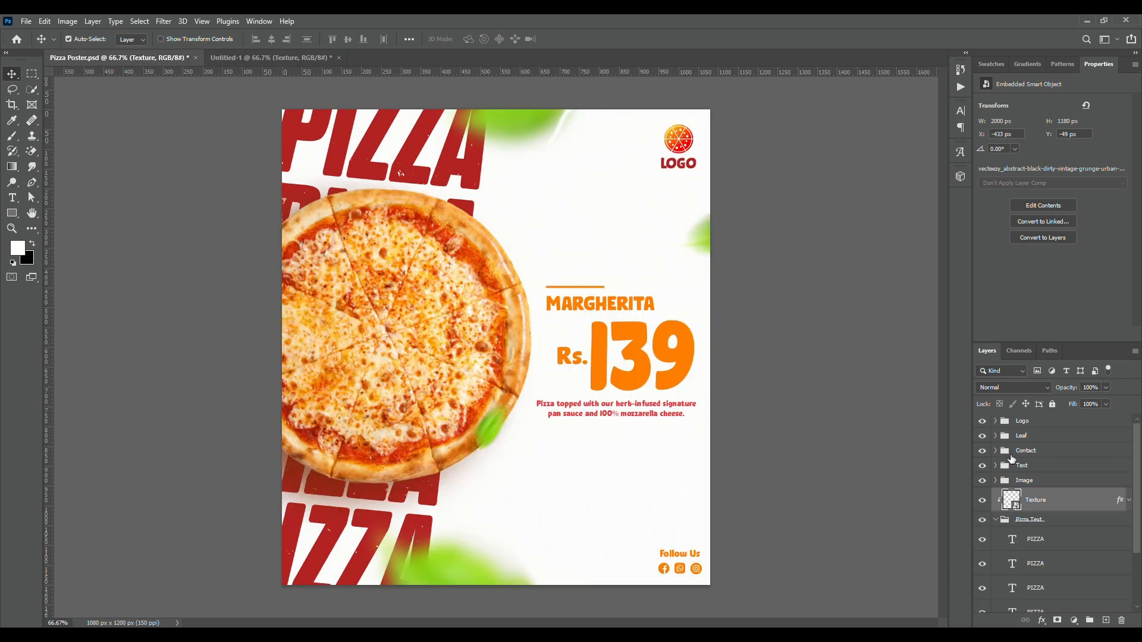
pyautogui.click(1023, 421)
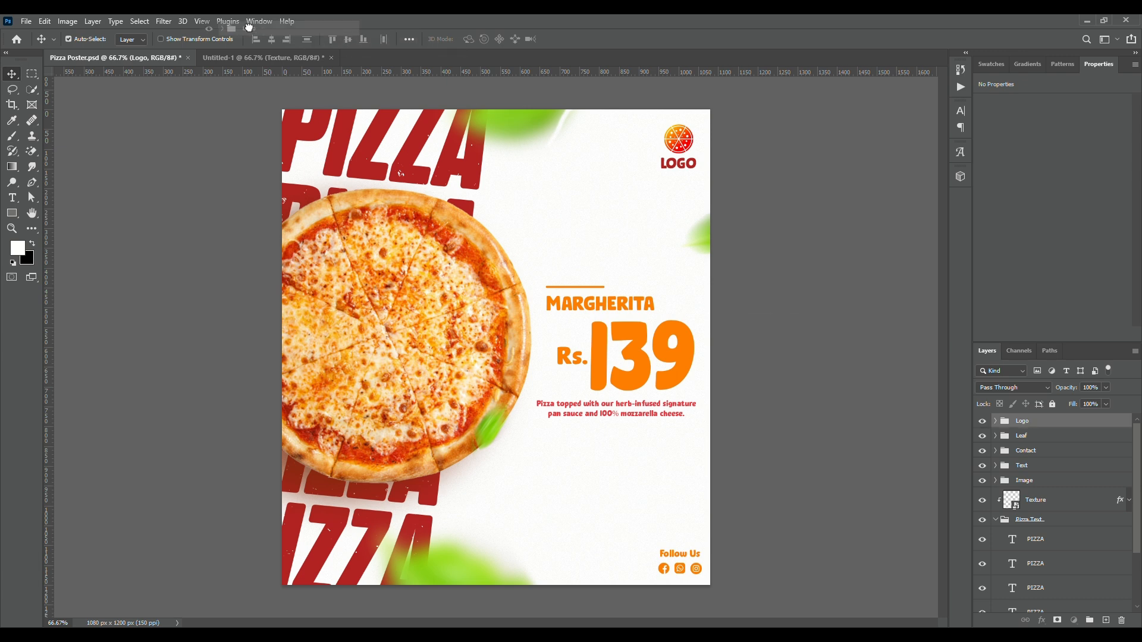
pyautogui.moveTo(235, 58); pyautogui.dragTo(663, 140)
pyautogui.hotkey('ctrl', 'z')
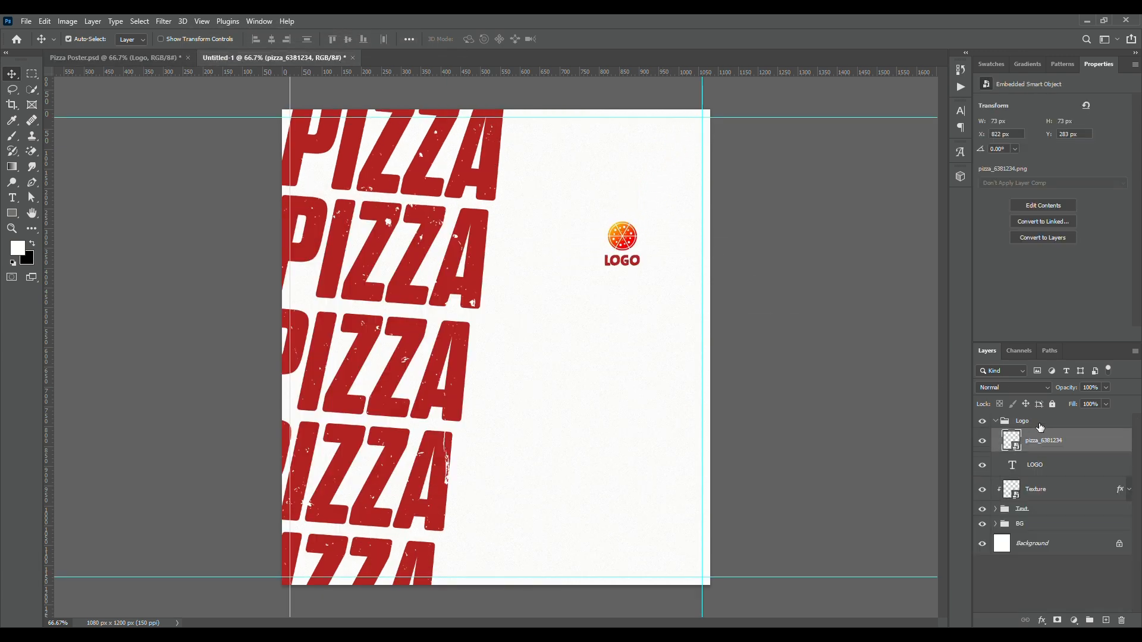
pyautogui.click(1041, 423)
pyautogui.hotkey('ctrl', 't')
pyautogui.moveTo(631, 242); pyautogui.dragTo(693, 142)
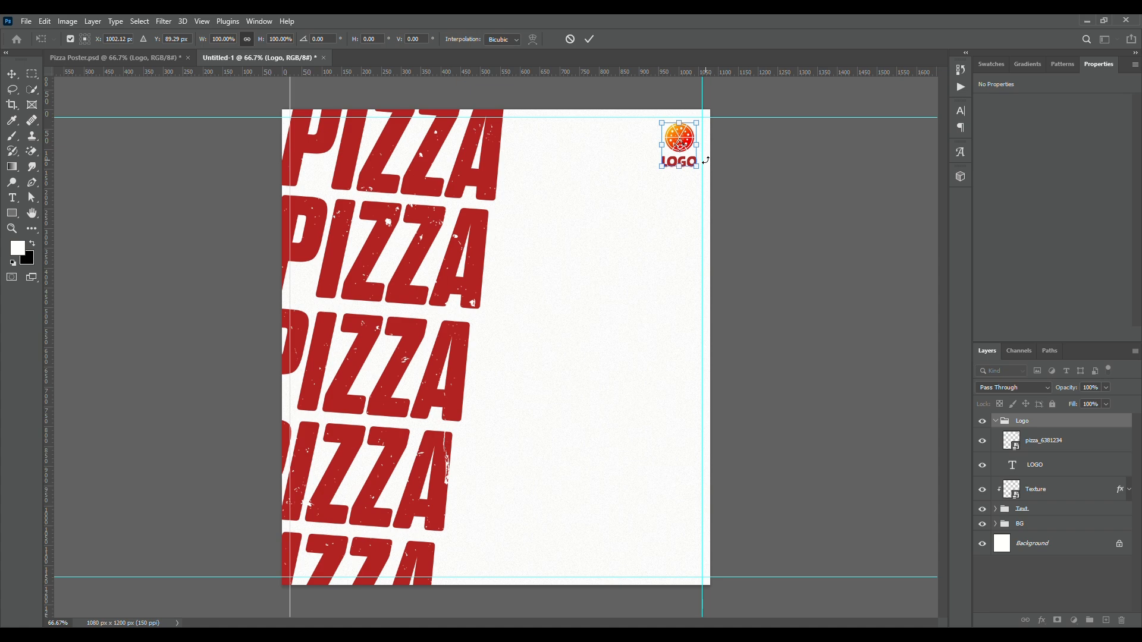
pyautogui.press('Return')
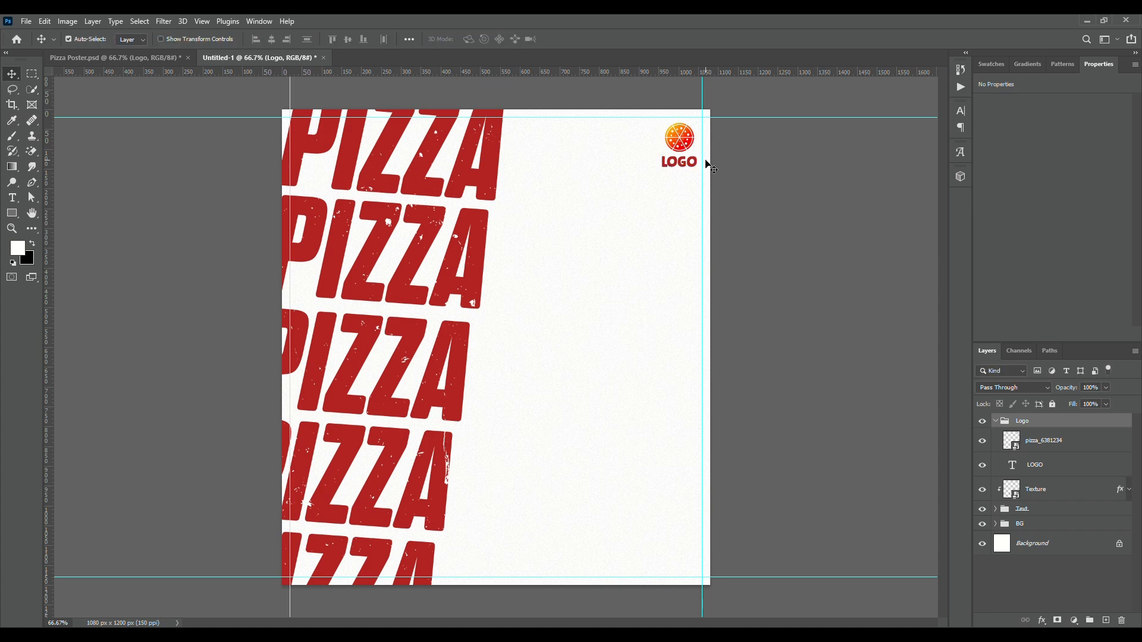
# Copy the Contact group from Pizza Poster.psd into the new document and place it in the canvas's lower-right corner
pyautogui.click(153, 57)
pyautogui.moveTo(1029, 454); pyautogui.dragTo(690, 556)
pyautogui.hotkey('ctrl', 't')
pyautogui.press('Return')
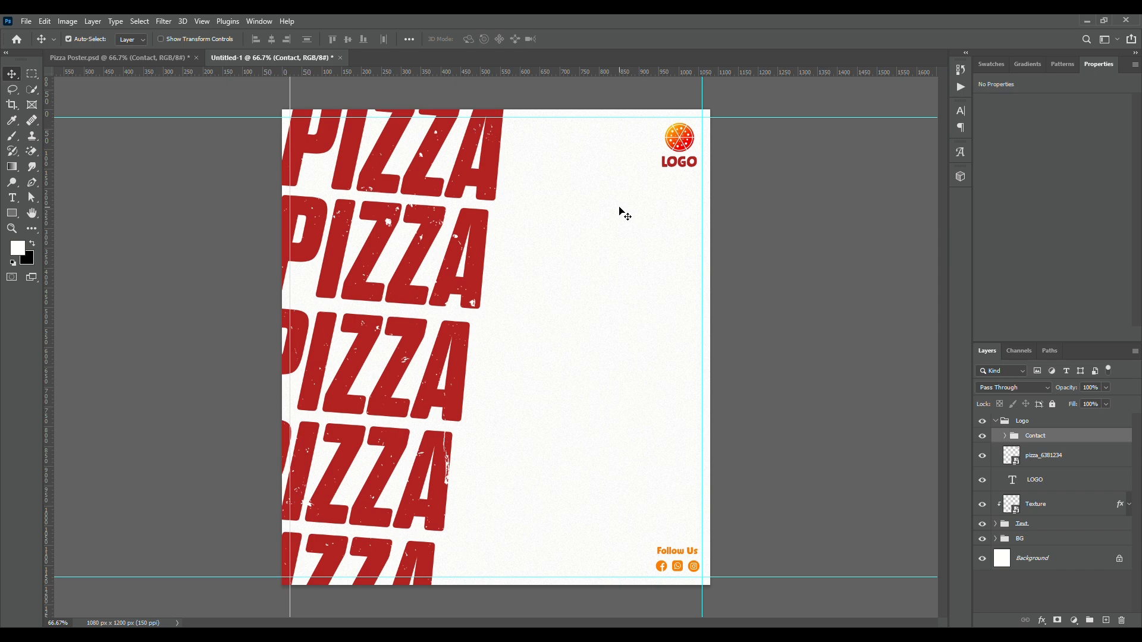
# Move the Contact group out of the Logo group to the top of the layer stack
pyautogui.moveTo(1026, 439); pyautogui.dragTo(994, 430)
pyautogui.click(995, 438)
pyautogui.click(868, 407)
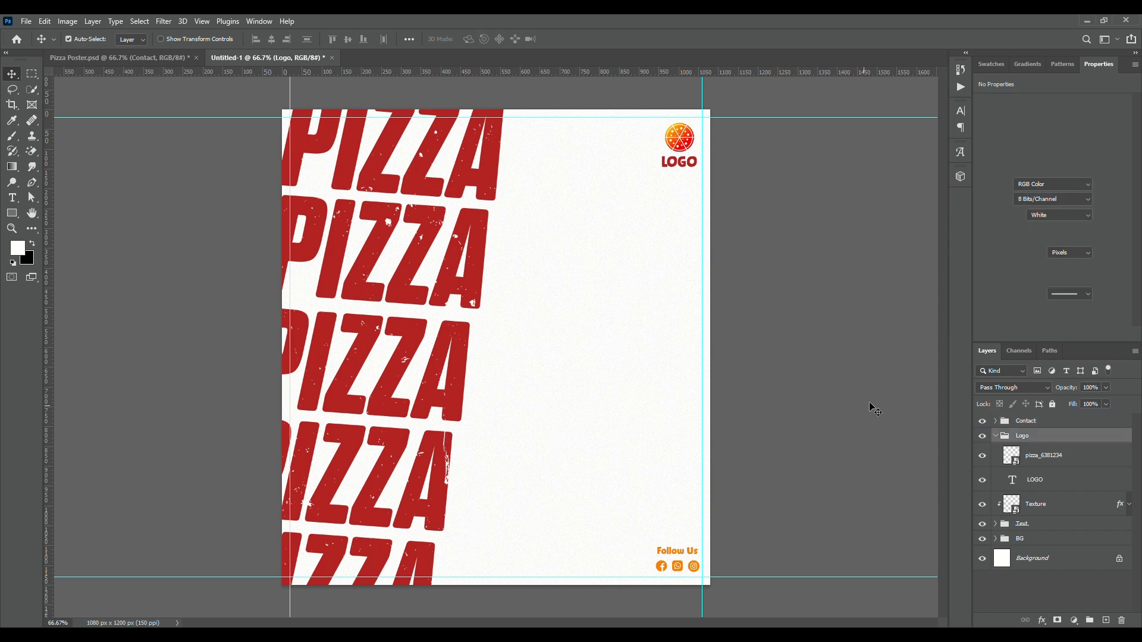
# Copy the Text group with the MARGHERITA price text from Pizza Poster.psd and place it in the blank area right of the PIZZA text
pyautogui.click(128, 60)
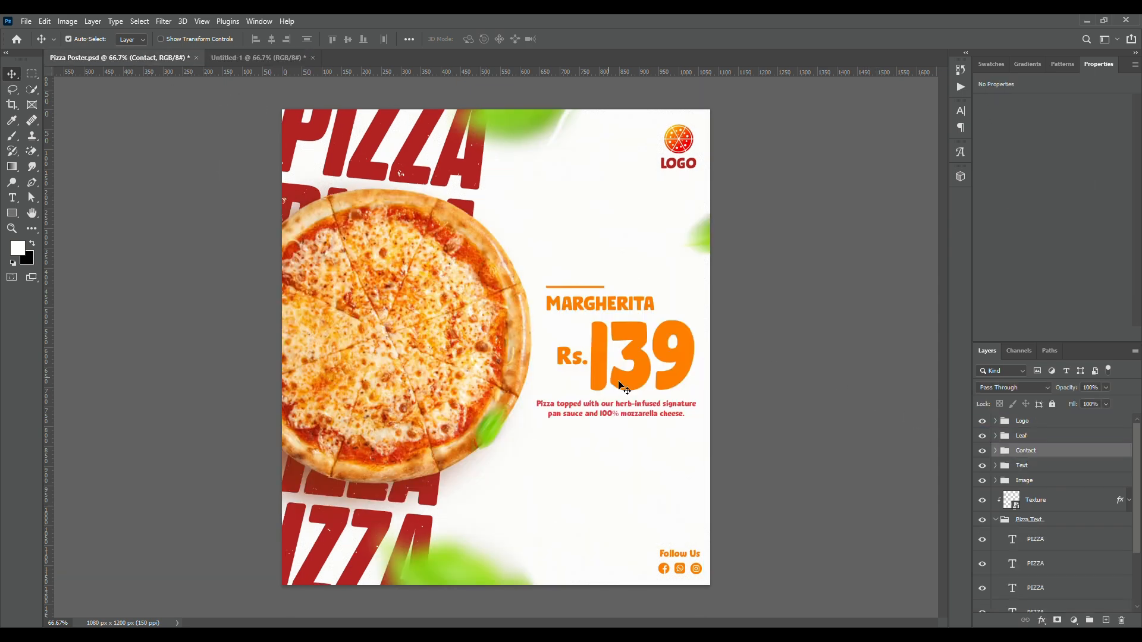
pyautogui.click(1019, 471)
pyautogui.click(982, 467)
pyautogui.click(982, 467)
pyautogui.click(224, 57)
pyautogui.moveTo(224, 57); pyautogui.dragTo(658, 323)
pyautogui.hotkey('ctrl', 't')
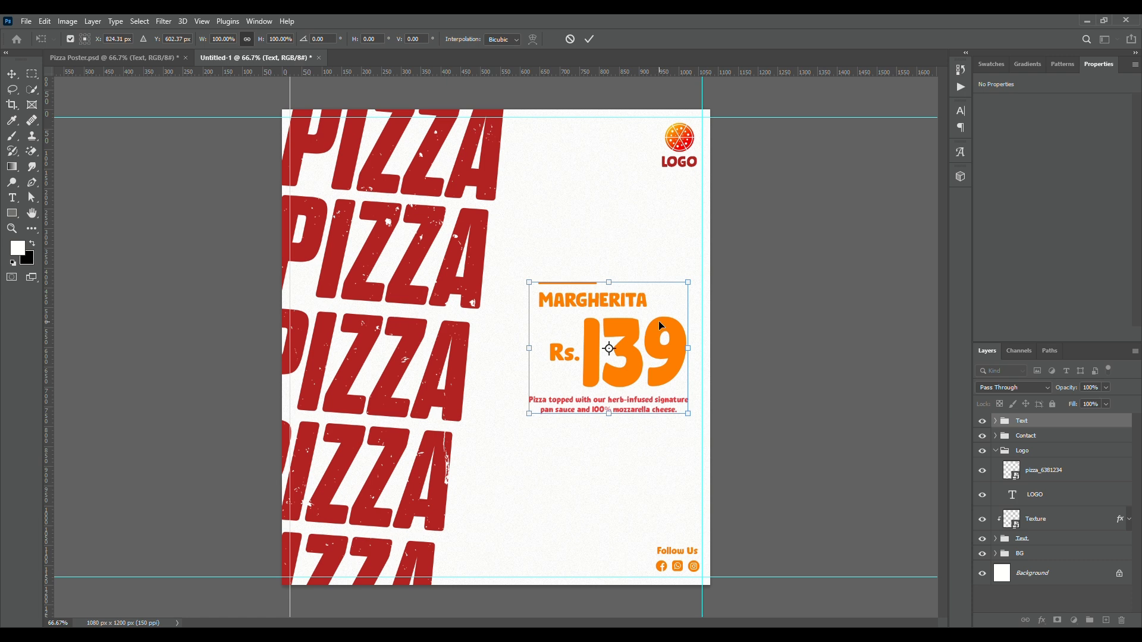
pyautogui.press('Return')
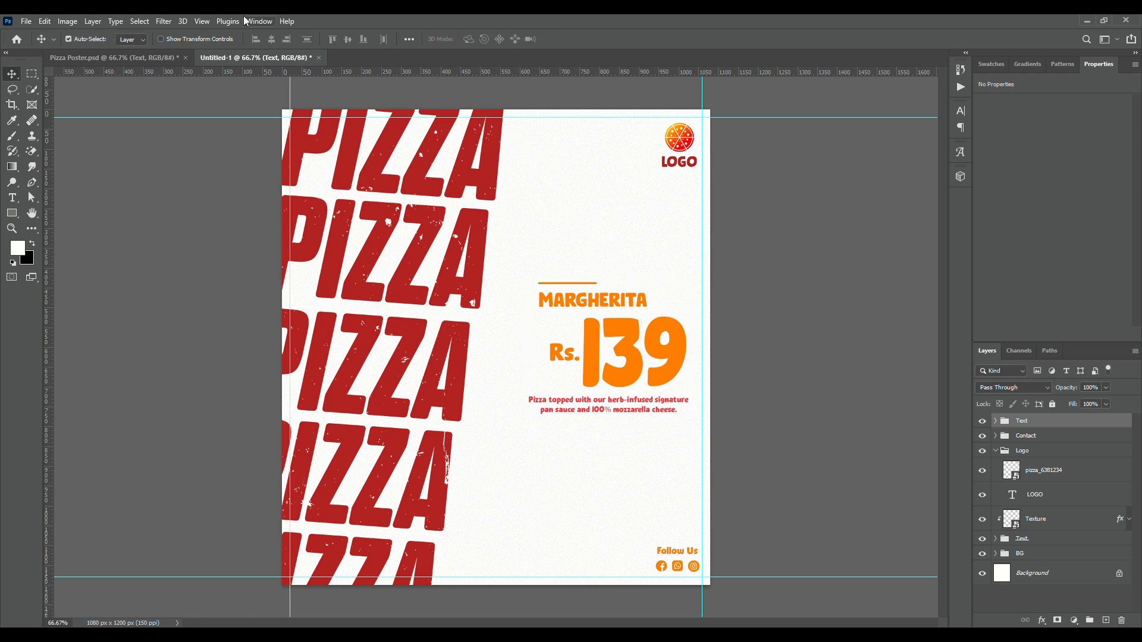
# Copy the pizza image layer from Pizza Poster.psd and place it over the PIZZA column at about X -157 px, Y 218 px
pyautogui.click(141, 54)
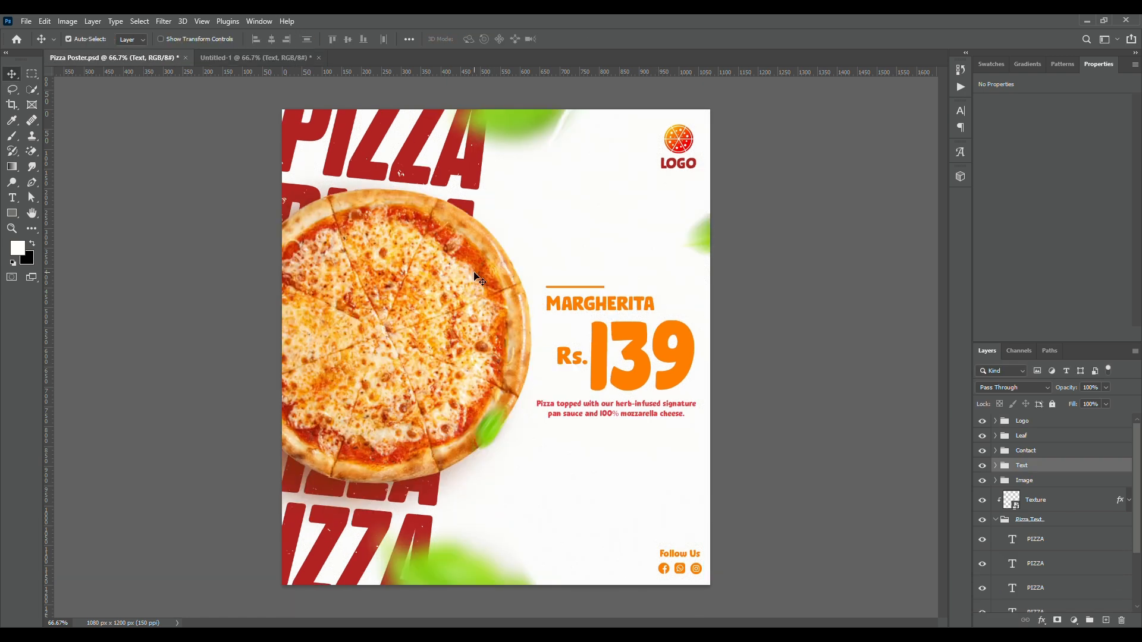
pyautogui.click(418, 331)
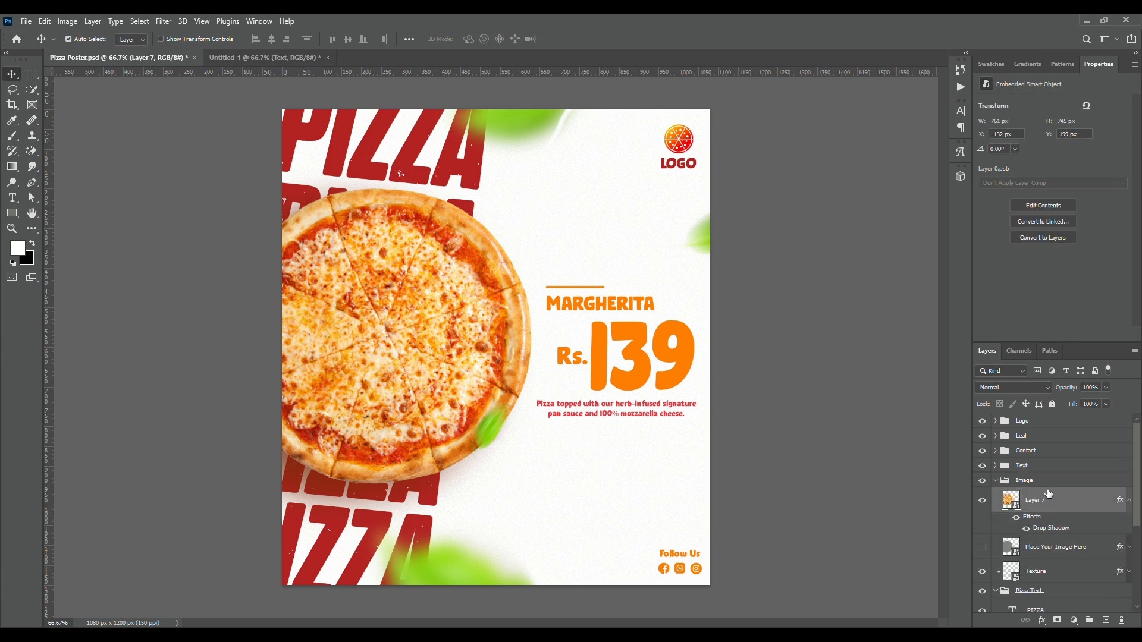
pyautogui.moveTo(1045, 505); pyautogui.dragTo(440, 348)
pyautogui.hotkey('ctrl', 't')
pyautogui.moveTo(508, 301); pyautogui.dragTo(466, 307)
pyautogui.press('Return')
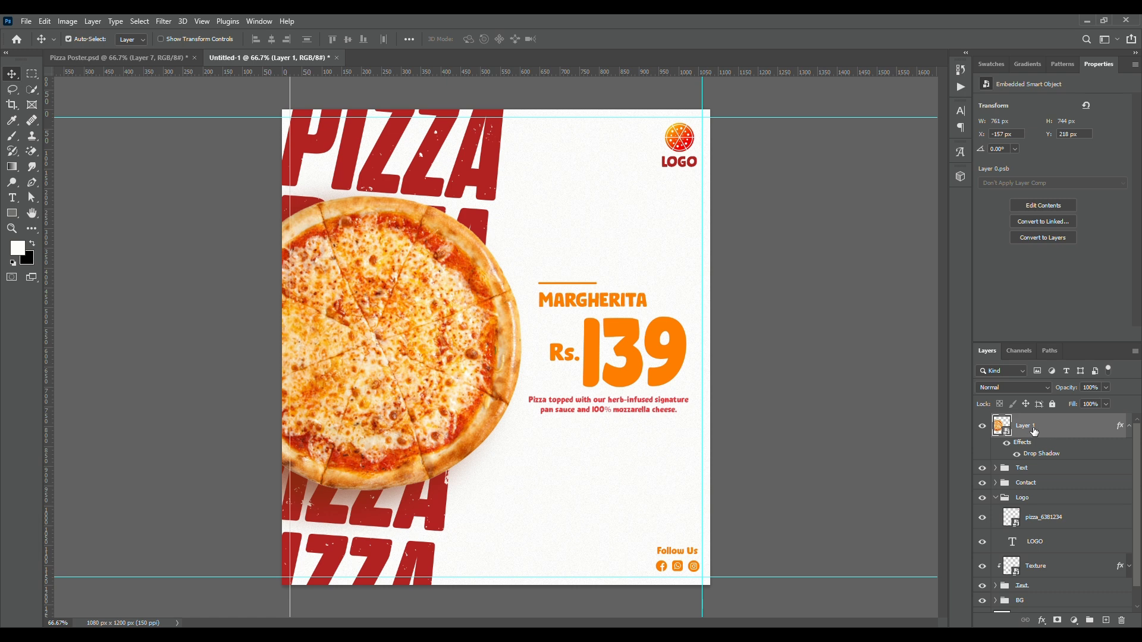
# Examine the Drop Shadow settings on the pizza image layer
pyautogui.click(1075, 621)
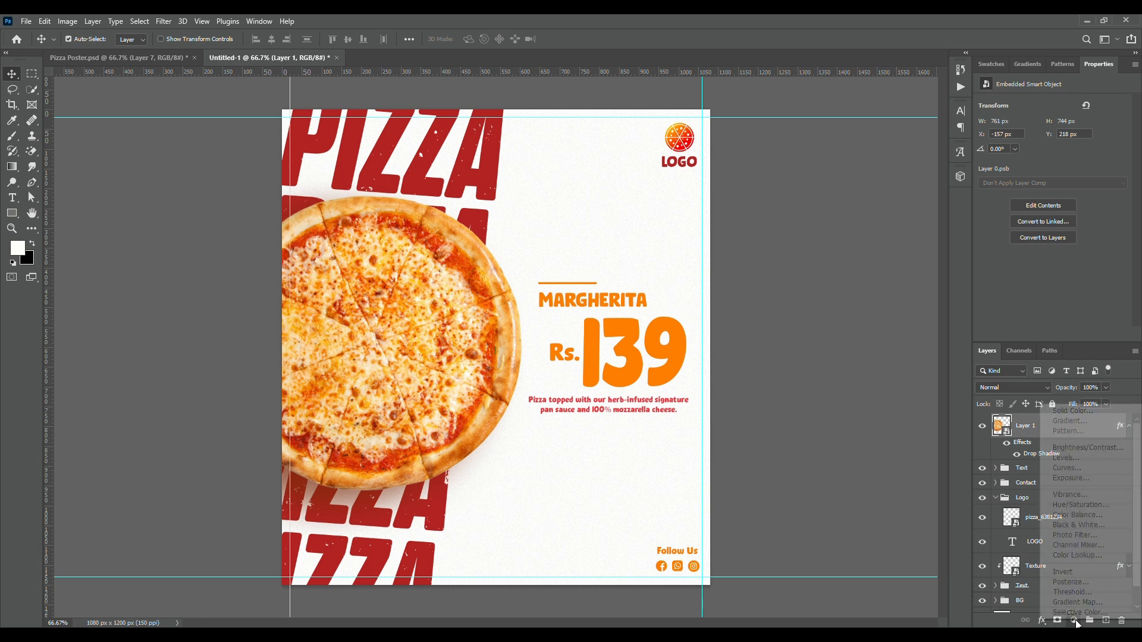
pyautogui.click(966, 603)
pyautogui.click(1041, 621)
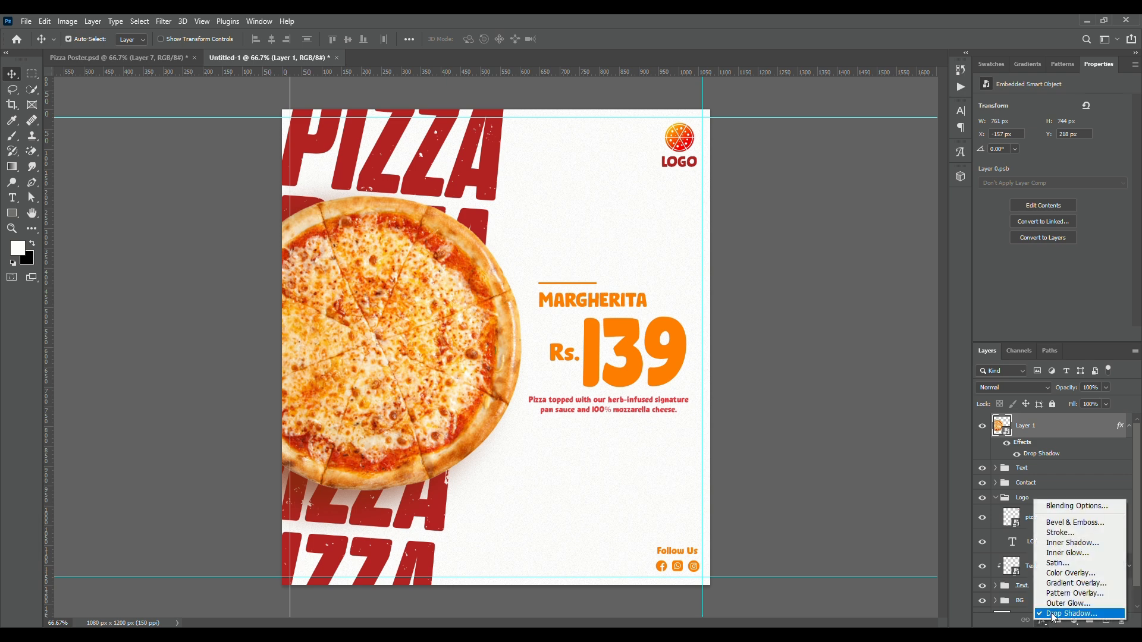
pyautogui.click(962, 546)
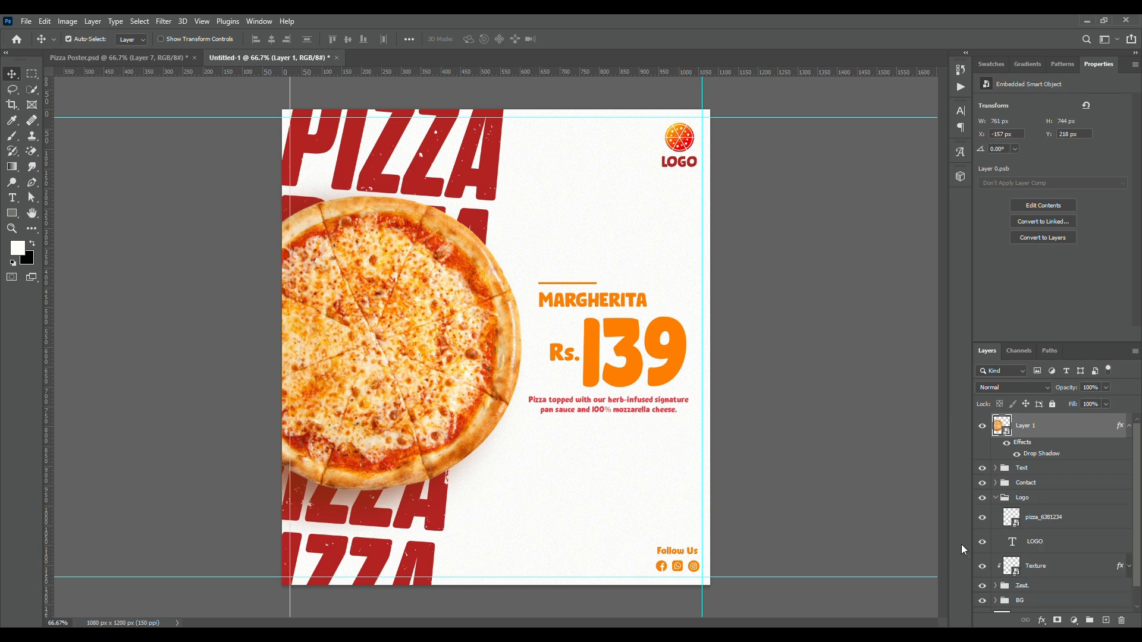
pyautogui.doubleClick(1048, 459)
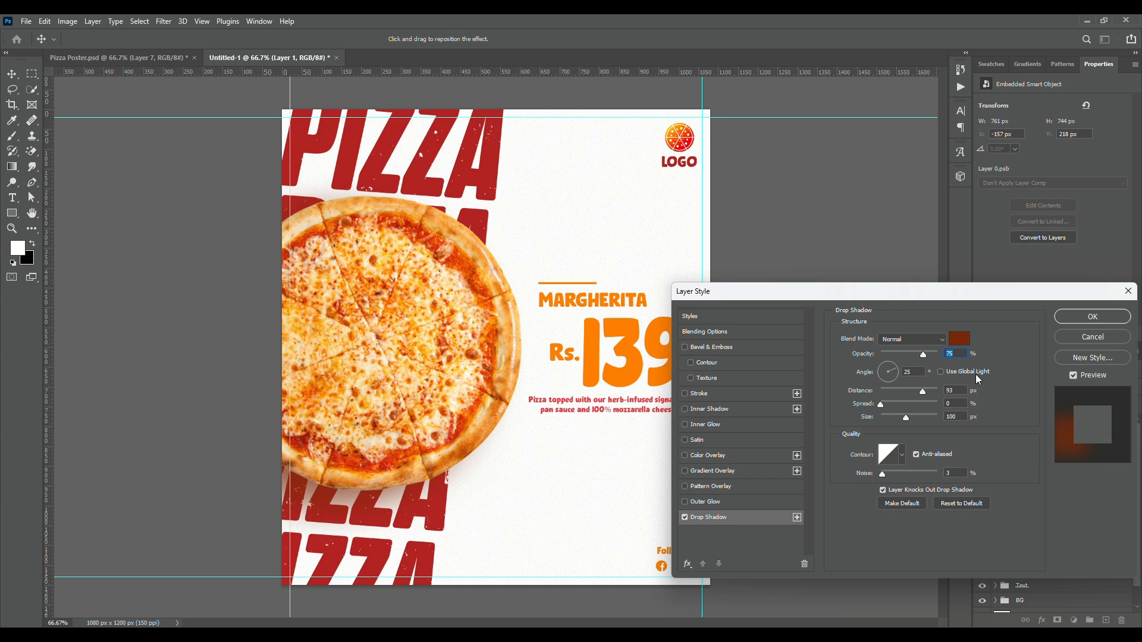
pyautogui.click(1083, 321)
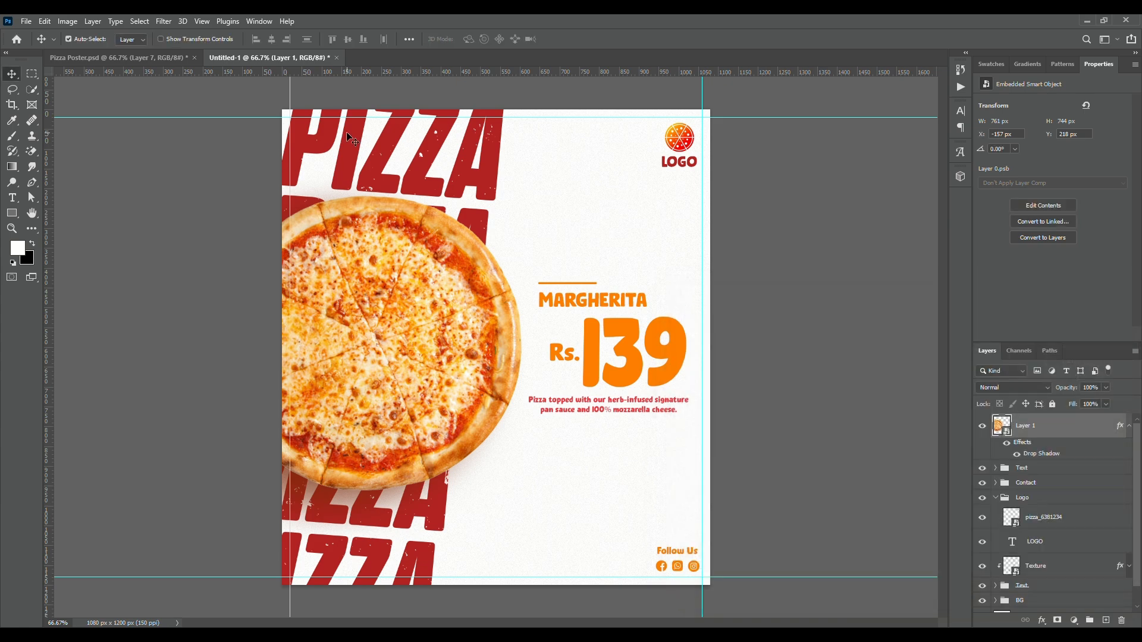
# Copy the blurred leaf layer Layer 2 copy 2 from Pizza Poster.psd and place it at the canvas's top edge above the pizza
pyautogui.click(154, 60)
pyautogui.click(529, 132)
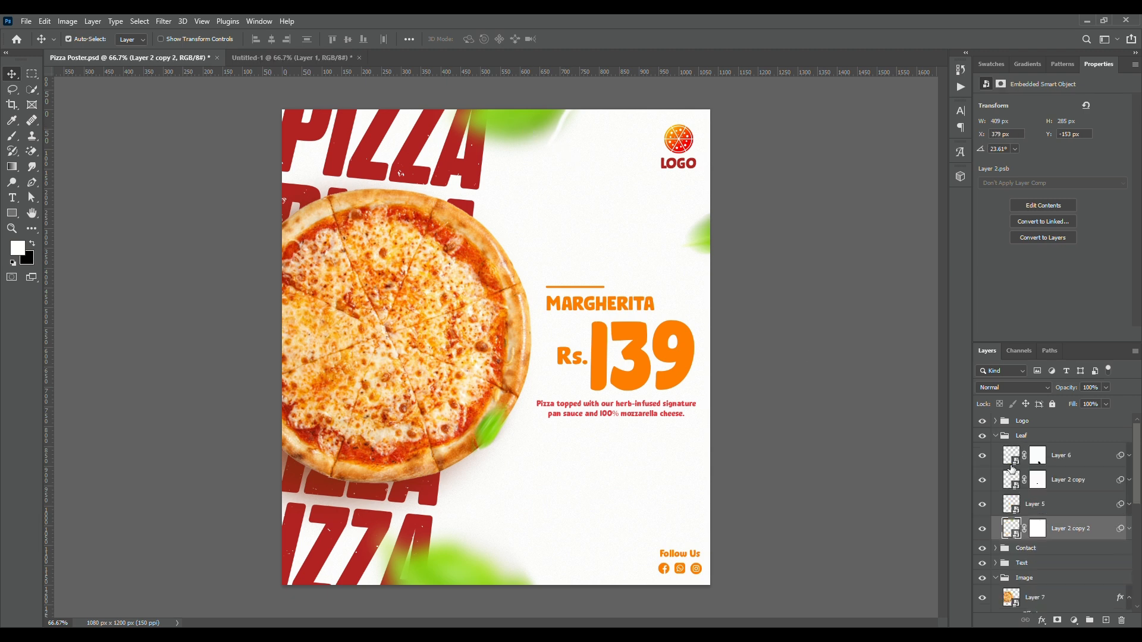
pyautogui.click(1037, 439)
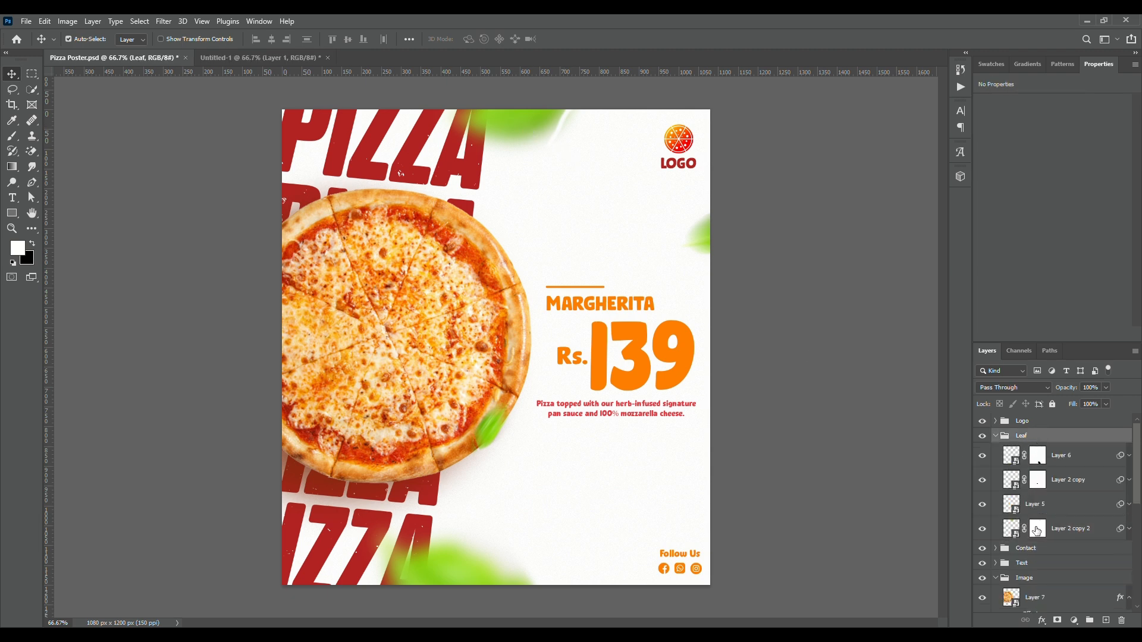
pyautogui.click(1044, 527)
pyautogui.moveTo(1045, 527); pyautogui.dragTo(528, 128)
# Replace the leaf layer's Gaussian Blur smart filter with a new Gaussian Blur of 20 px radius
pyautogui.click(1129, 426)
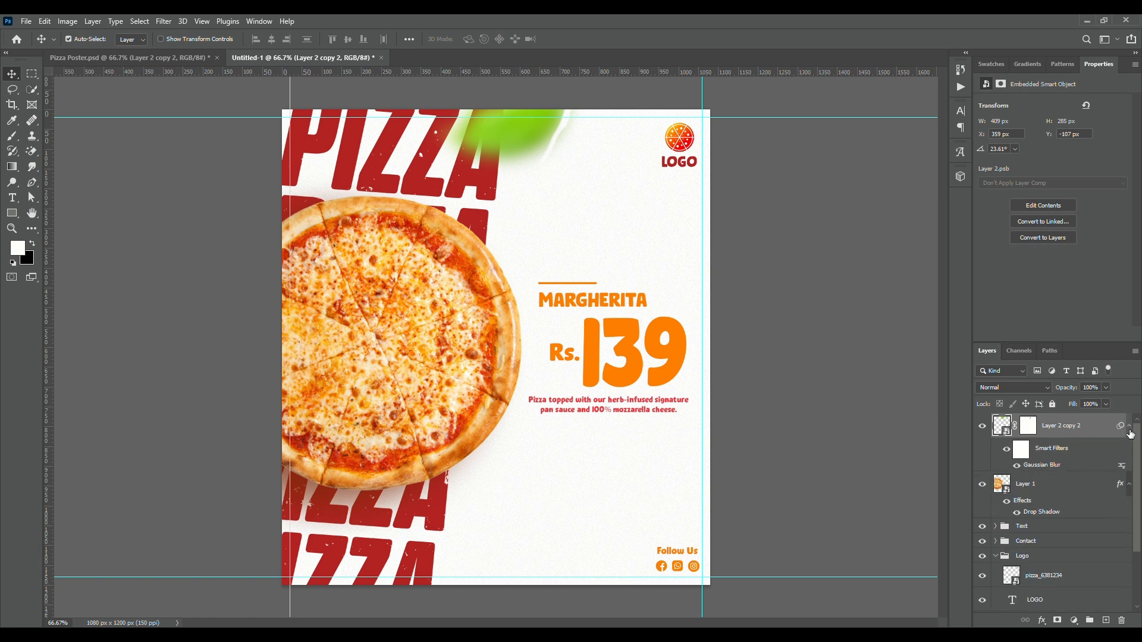
pyautogui.moveTo(1048, 468); pyautogui.dragTo(1121, 619)
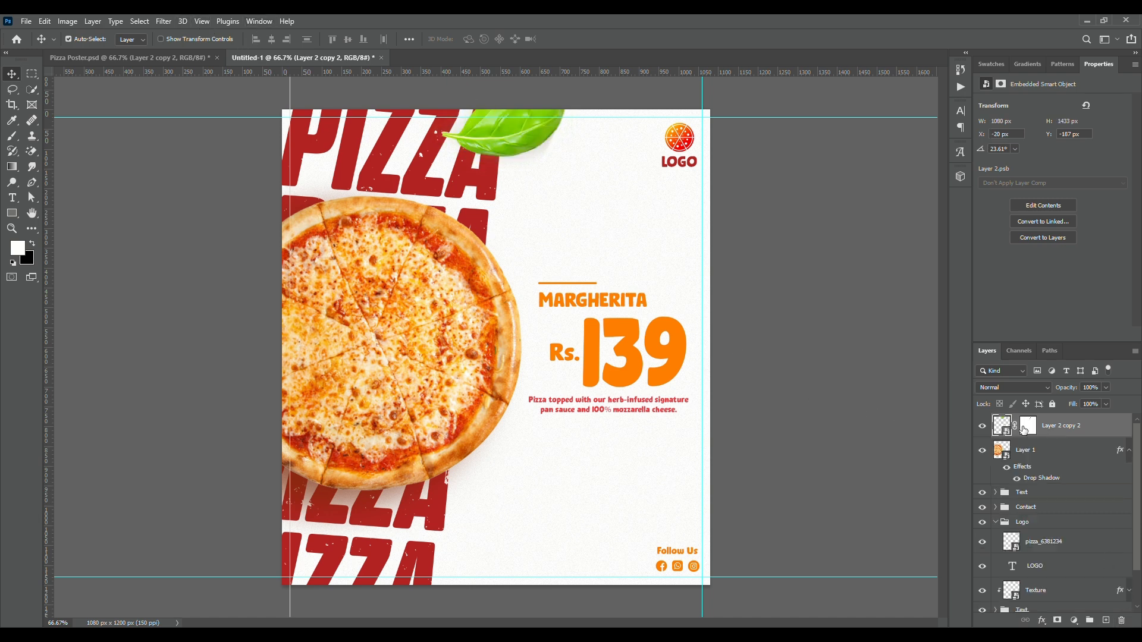
pyautogui.click(163, 23)
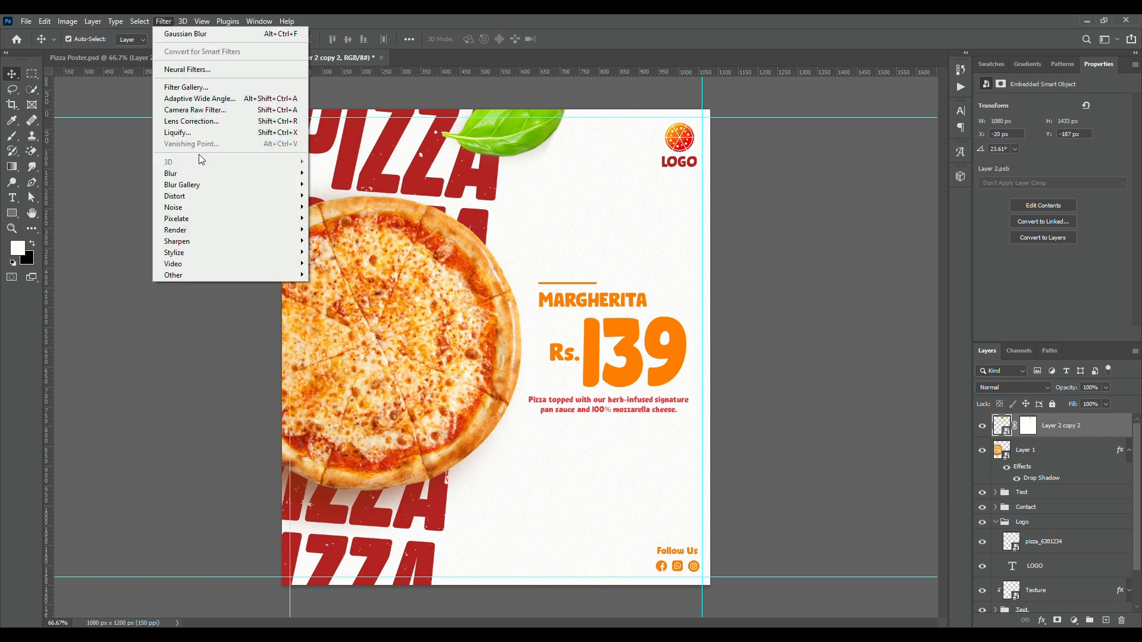
pyautogui.moveTo(250, 173)
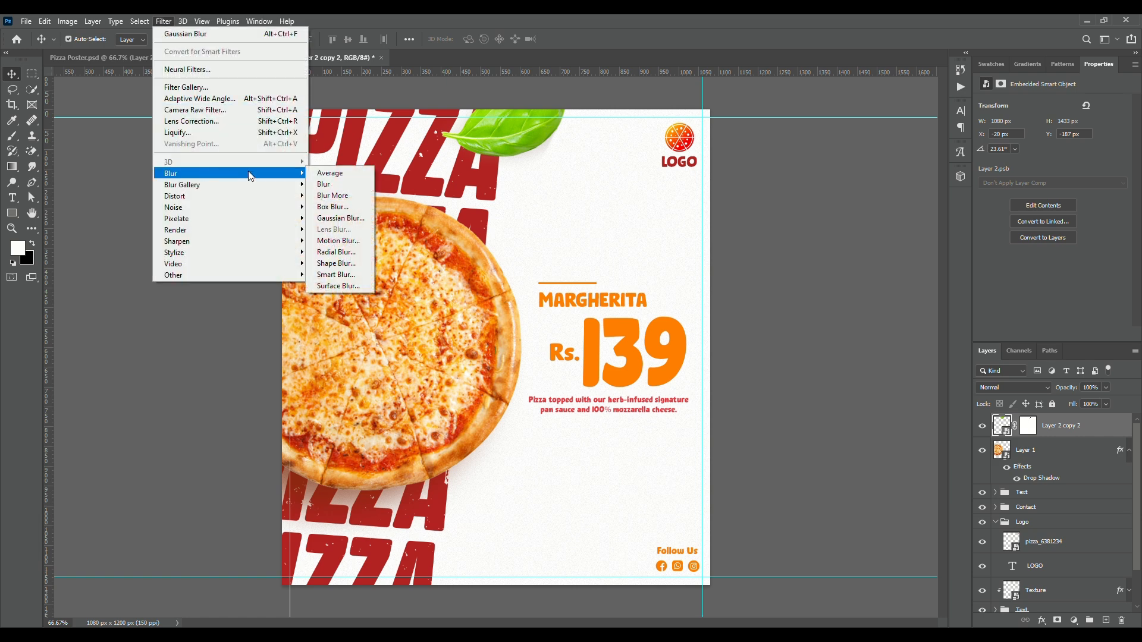
pyautogui.click(341, 218)
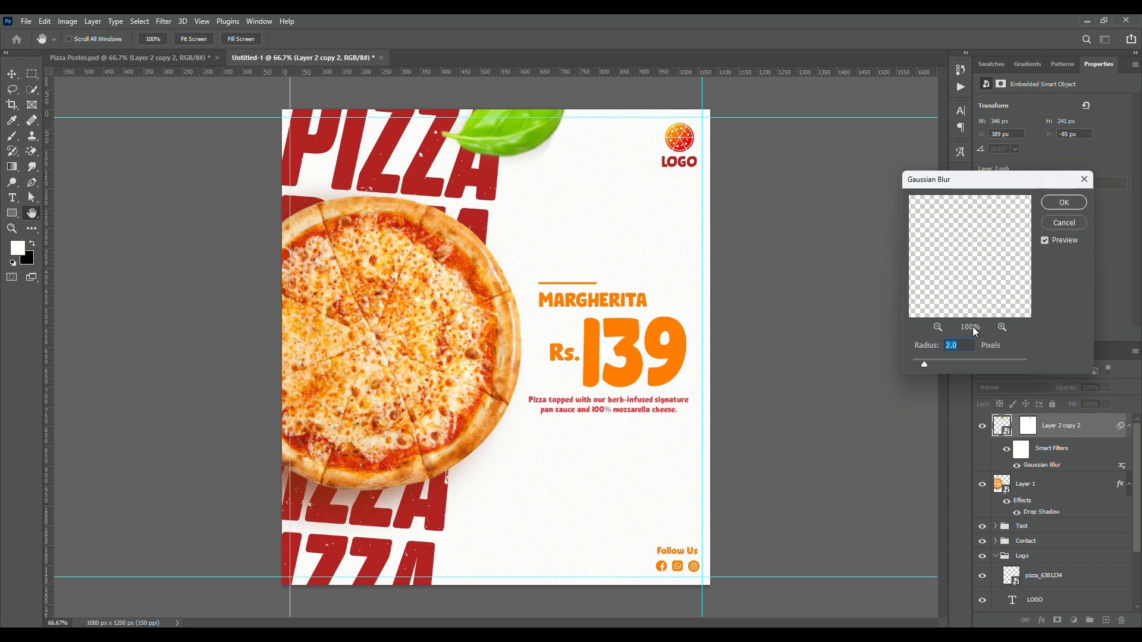
pyautogui.write('25.0')
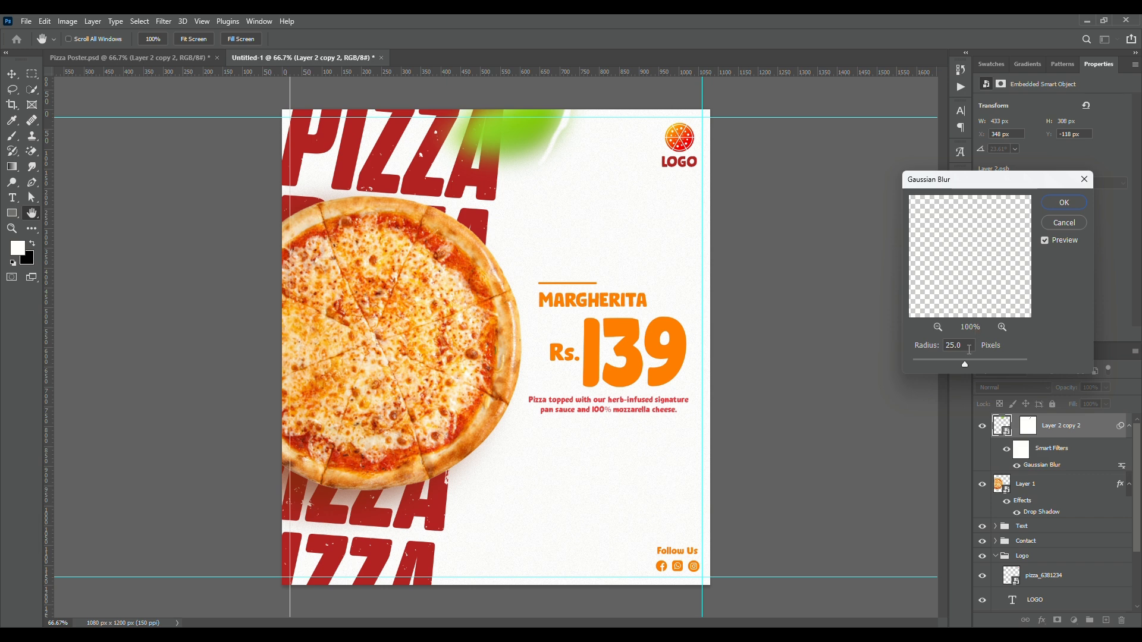
pyautogui.doubleClick(950, 346)
pyautogui.write('20.0')
pyautogui.click(1064, 203)
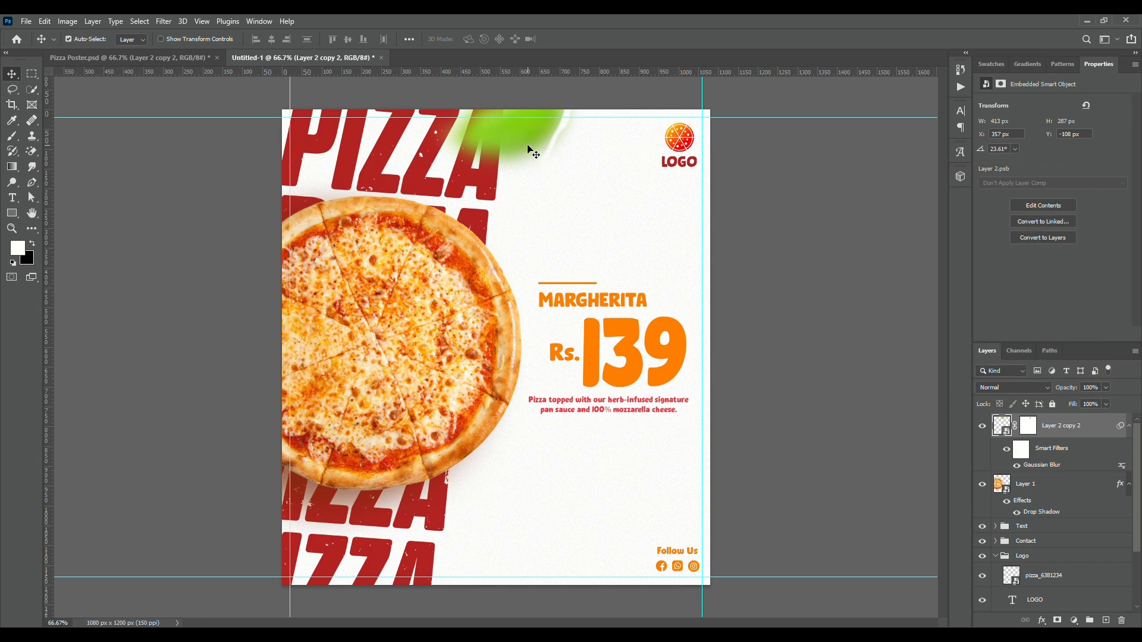
# Duplicate the blurred leaf to the canvas's lower edge below the pizza, rotated to about -81° at about X 296 px, Y 966 px
pyautogui.click(128, 57)
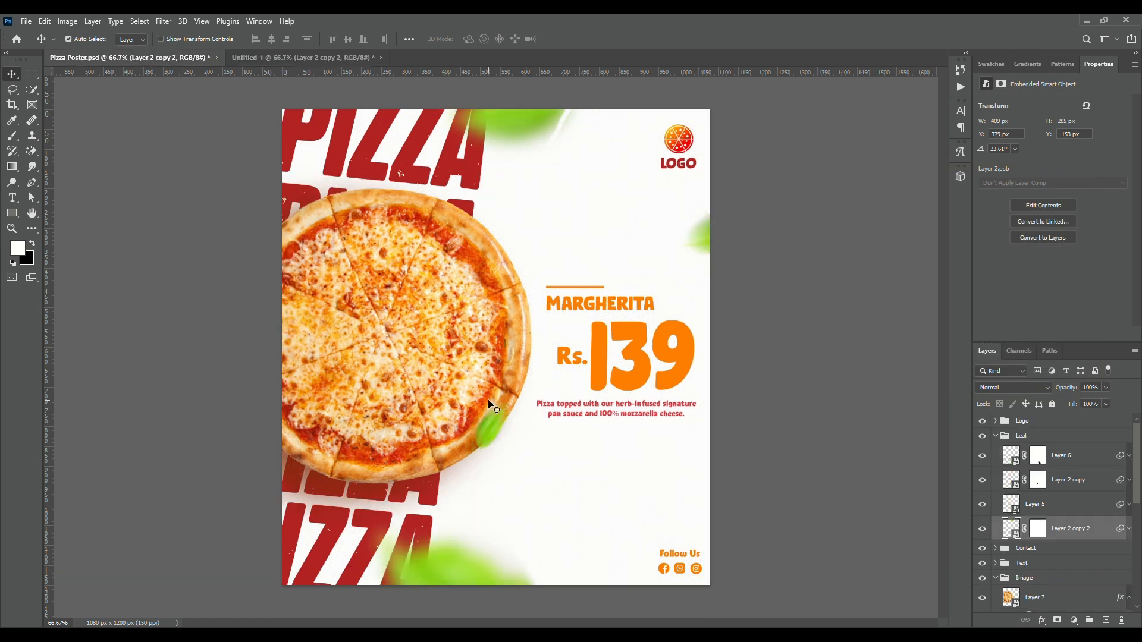
pyautogui.click(288, 57)
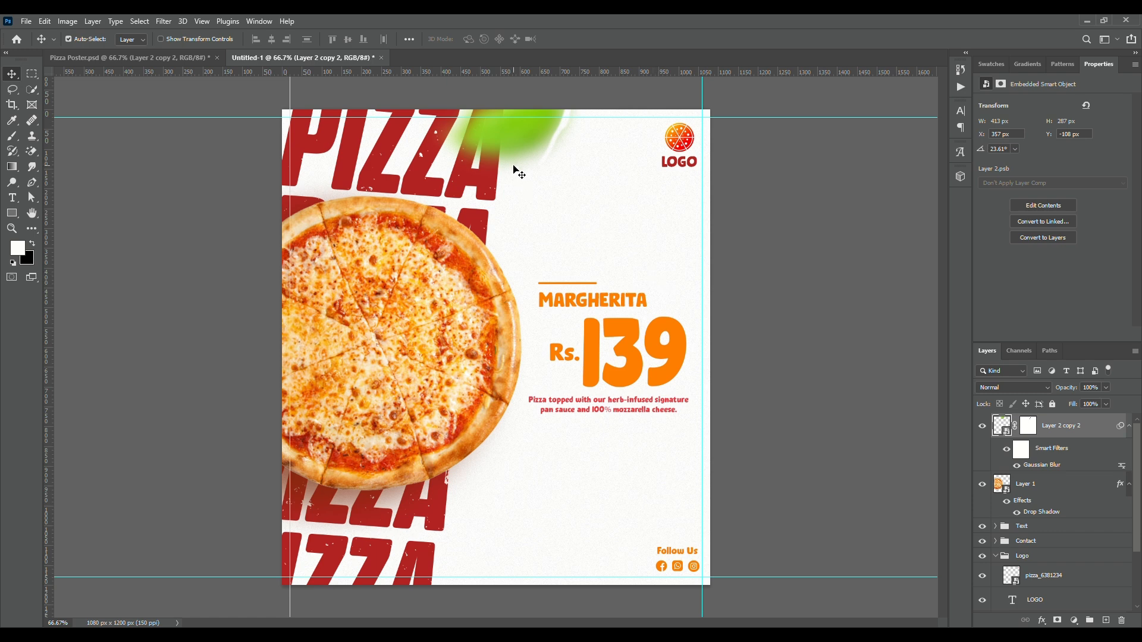
pyautogui.moveTo(525, 142); pyautogui.dragTo(497, 599)
pyautogui.hotkey('ctrl', 't')
pyautogui.moveTo(565, 543); pyautogui.dragTo(392, 456)
pyautogui.moveTo(475, 536); pyautogui.dragTo(467, 530)
pyautogui.press('Return')
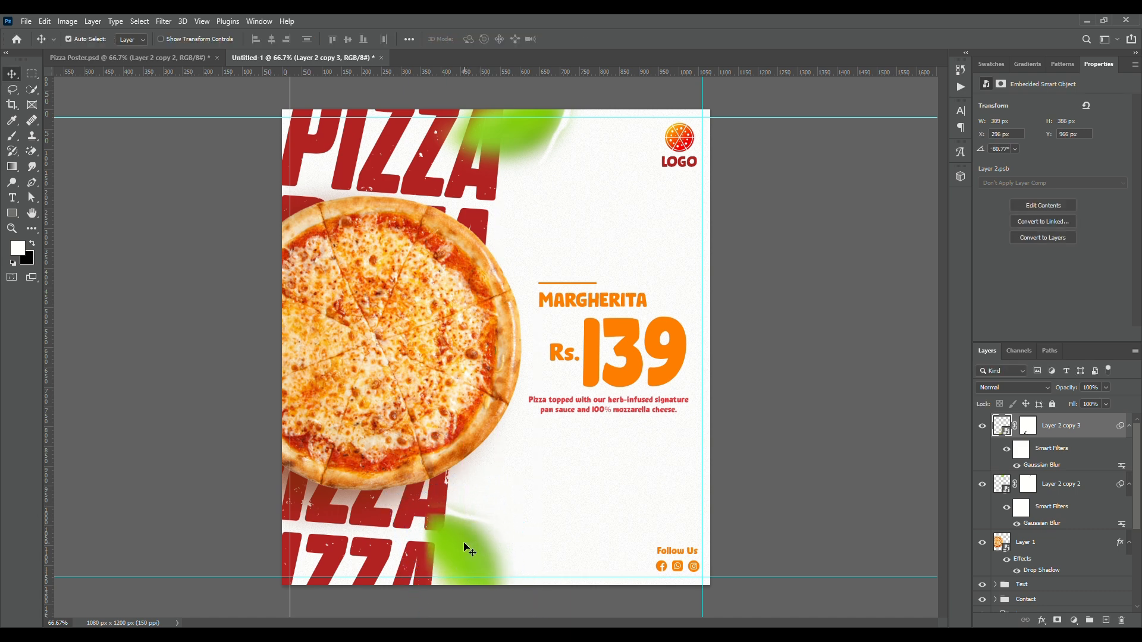
# Identify the layer of the small leaf on the pizza's lower edge in Pizza Poster.psd and return to Untitled-1
pyautogui.click(180, 58)
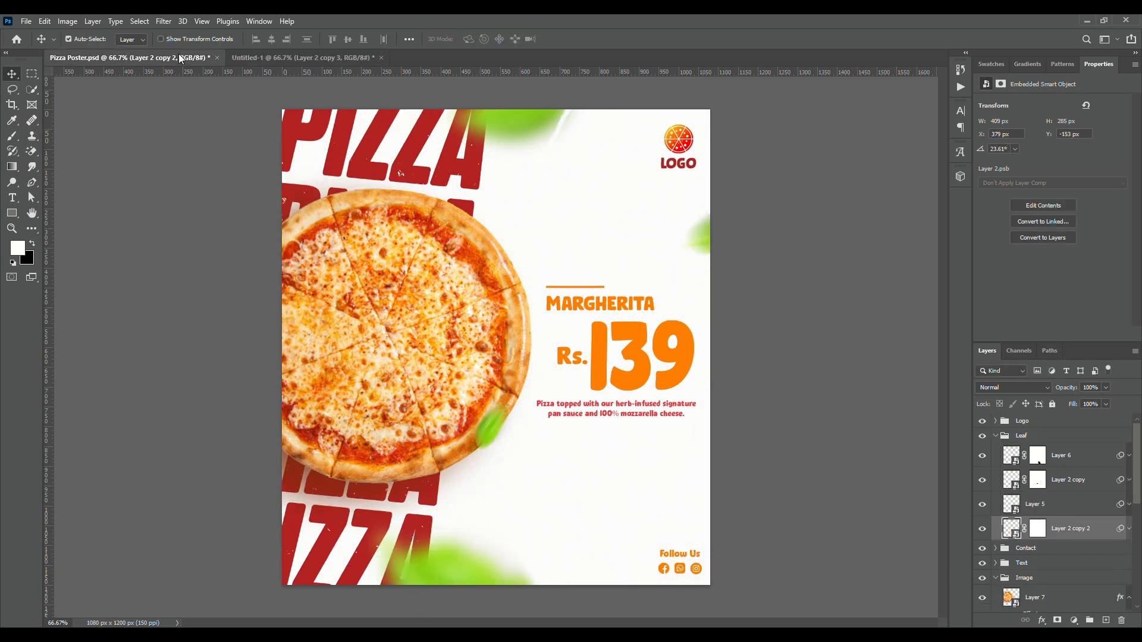
pyautogui.click(492, 432)
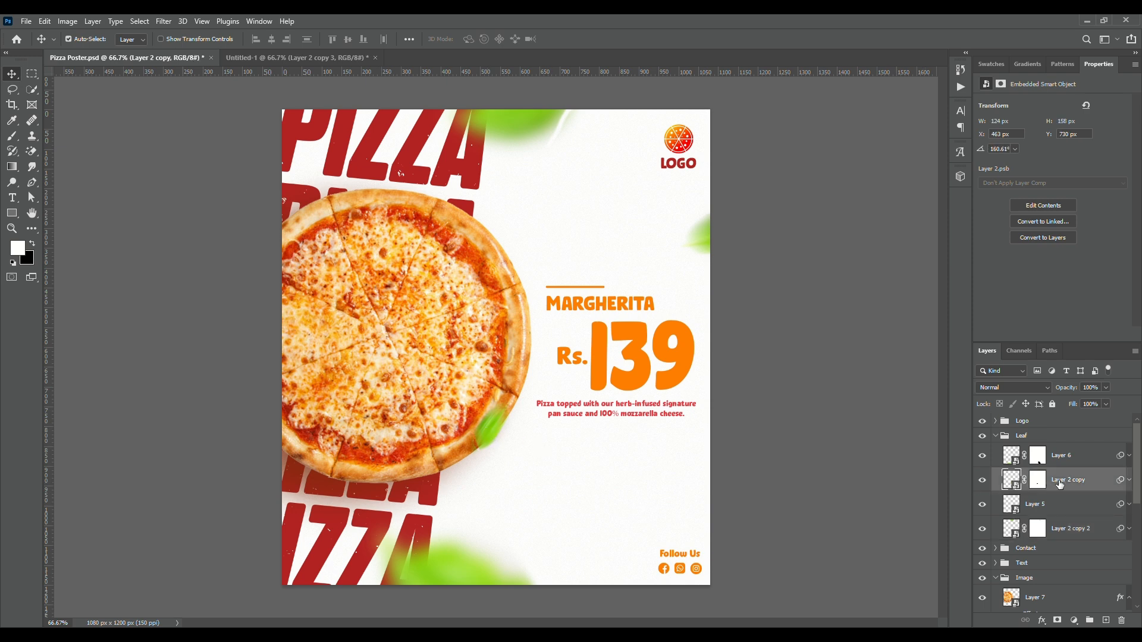
pyautogui.click(298, 58)
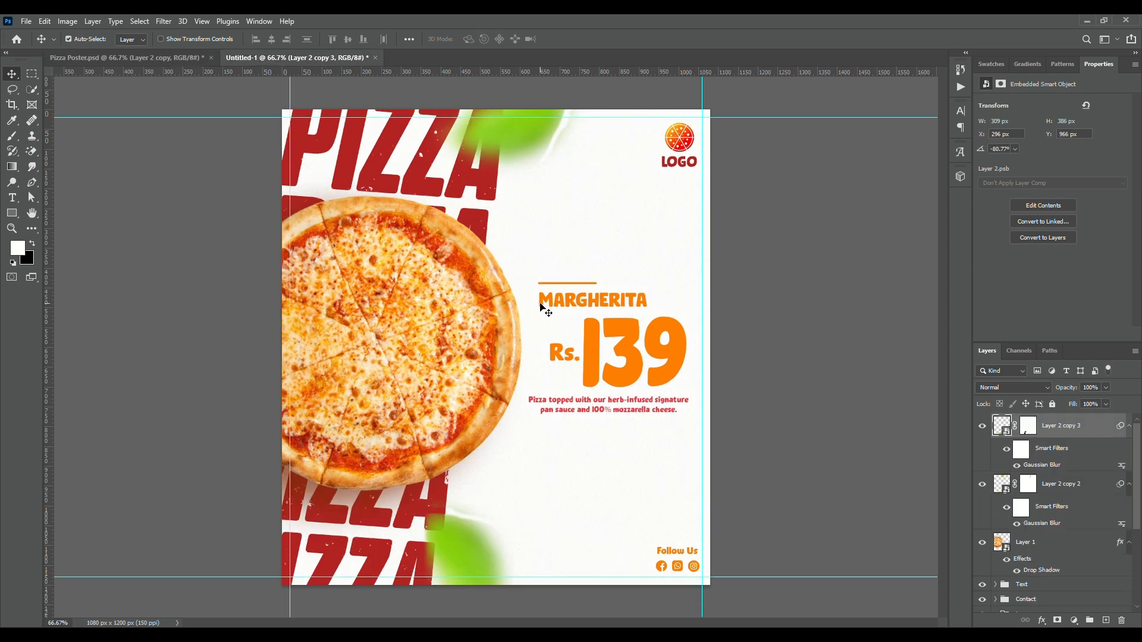
# Deselect all layers and collapse the smart filter and effect lists of both leaf layers and the pizza image layer
pyautogui.click(816, 326)
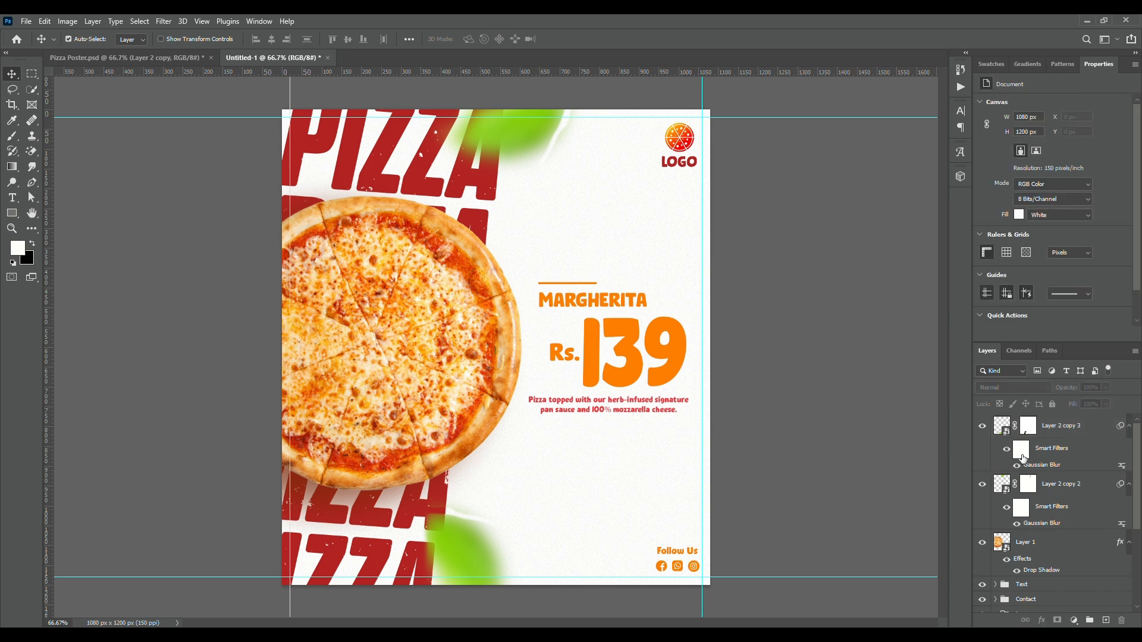
pyautogui.click(1129, 426)
pyautogui.click(1129, 450)
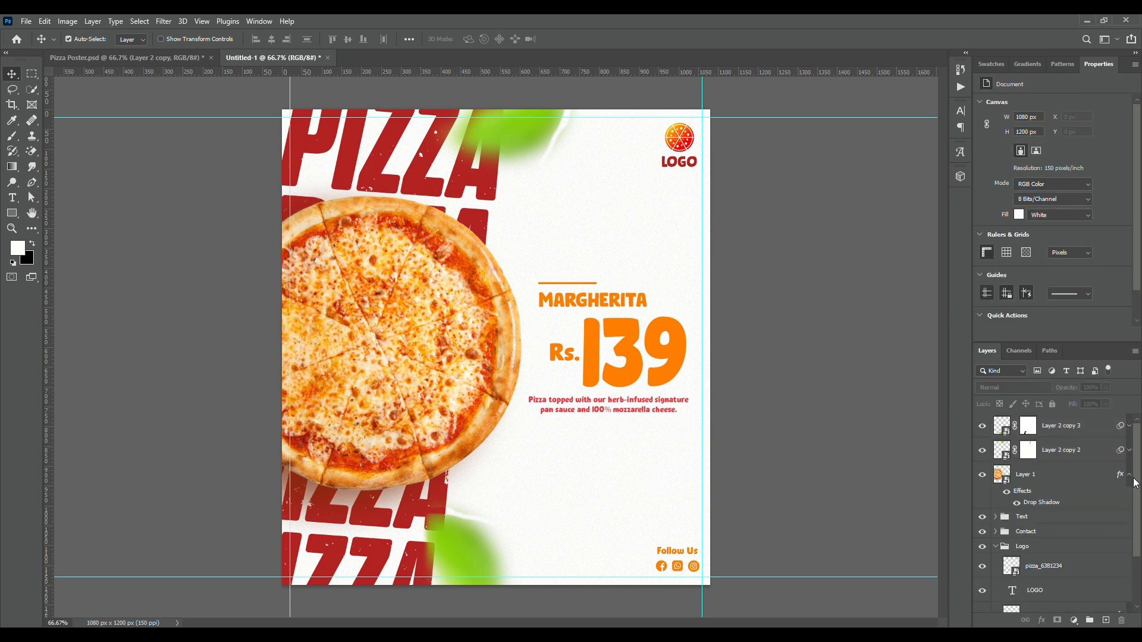
pyautogui.click(1129, 474)
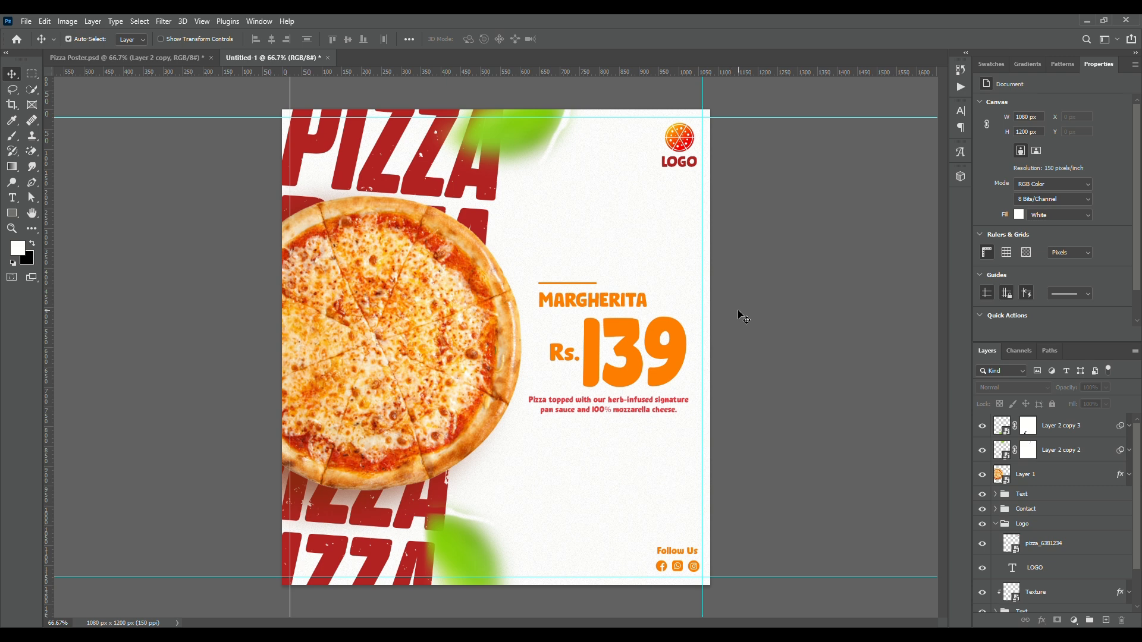